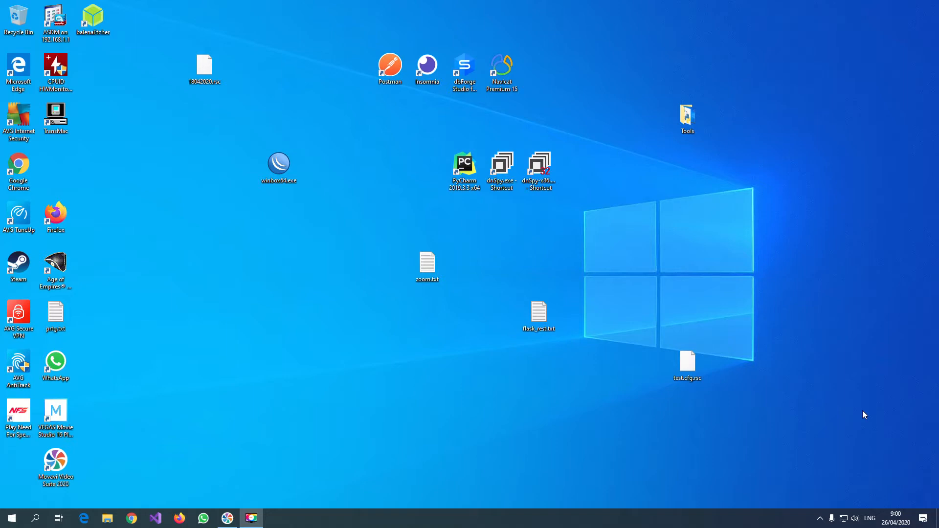
Search Windows for the Add or remove programs settings and open them.
{"action": "left_click", "coordinate": [41, 521]}
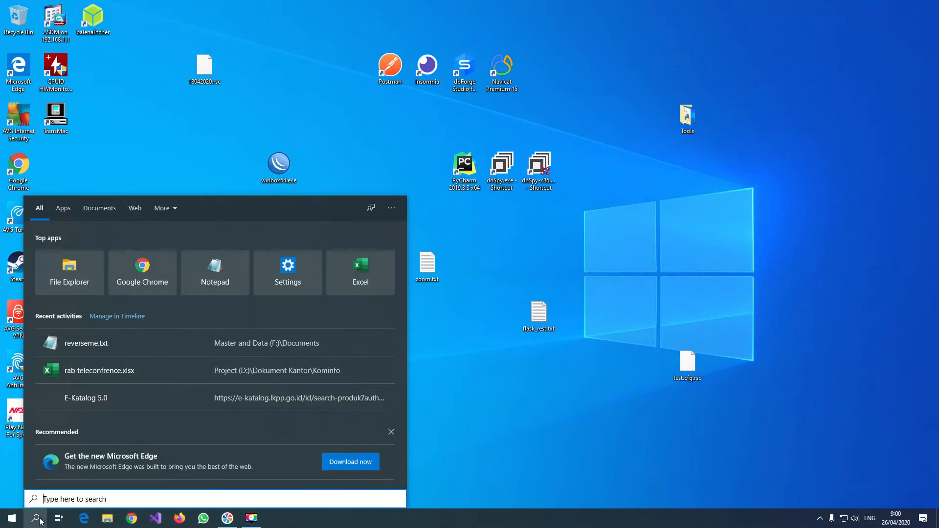
{"action": "type", "text": "w"}
{"action": "key", "text": "BackSpace"}
{"action": "type", "text": "windows"}
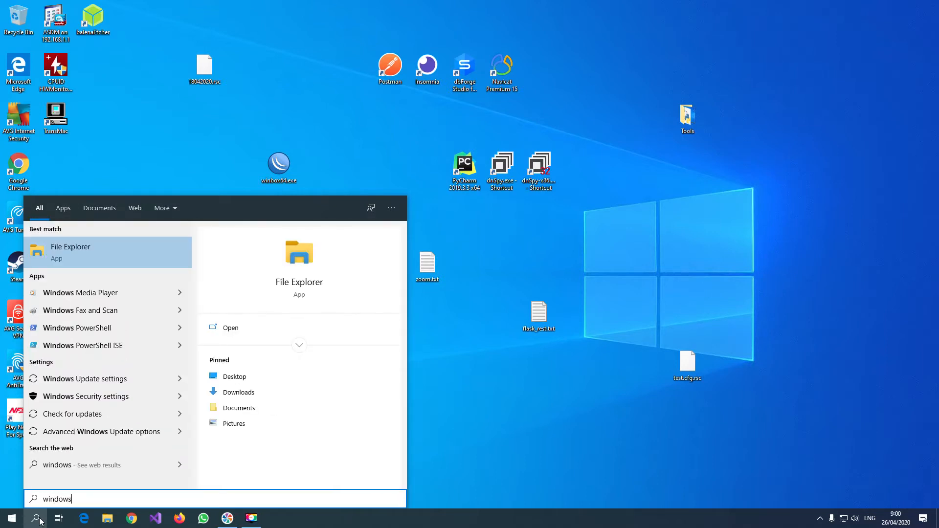
{"action": "key", "text": "BackSpace"}
{"action": "key", "text": "BackSpace"}
{"action": "key", "text": "BackSpace"}
{"action": "key", "text": "BackSpace"}
{"action": "key", "text": "BackSpace"}
{"action": "key", "text": "BackSpace"}
{"action": "key", "text": "BackSpace"}
{"action": "type", "text": "add"}
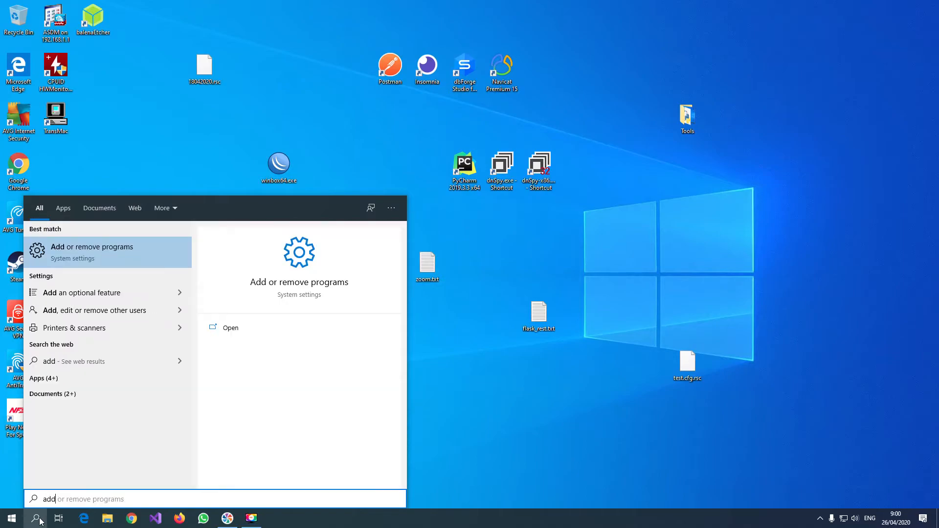
{"action": "key", "text": "Return"}
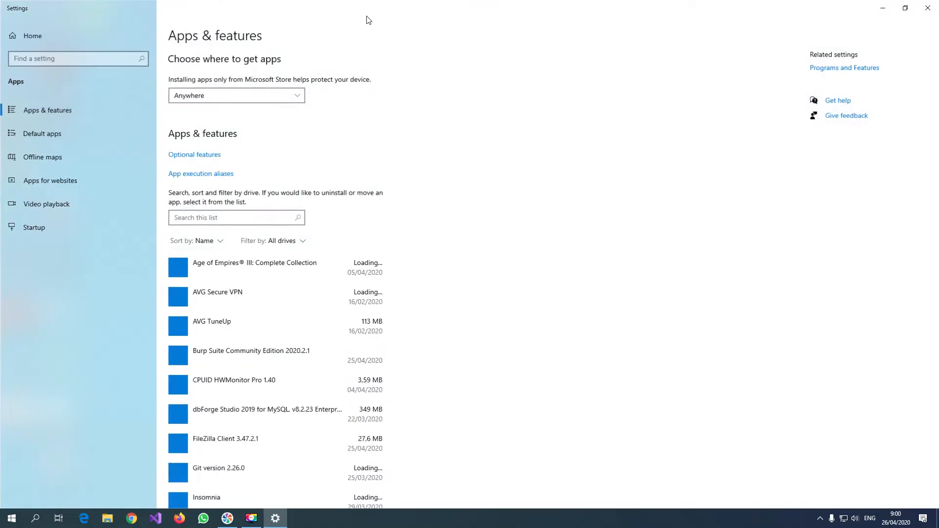
Inspect Hyper-V and its management tools in the Windows features list under Programs and Features, then accept and close the windows.
{"action": "left_click", "coordinate": [864, 69]}
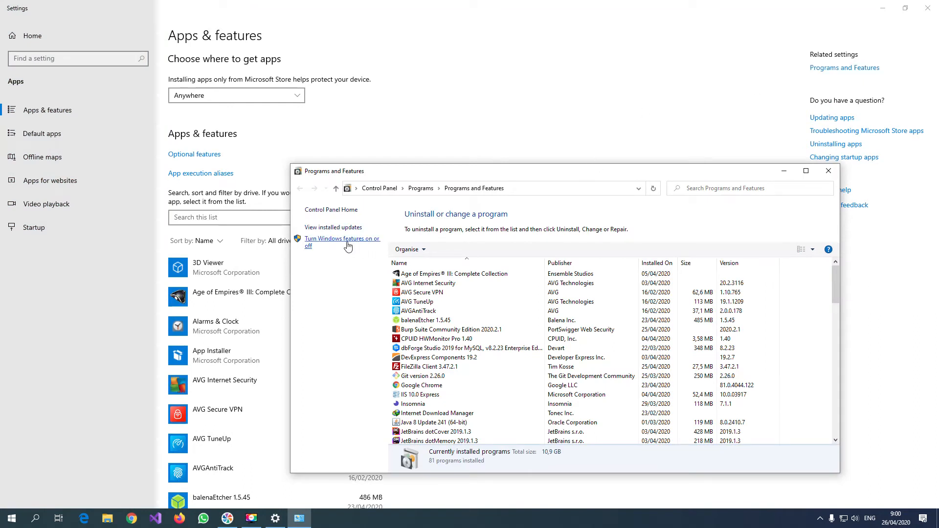
{"action": "left_click", "coordinate": [348, 246]}
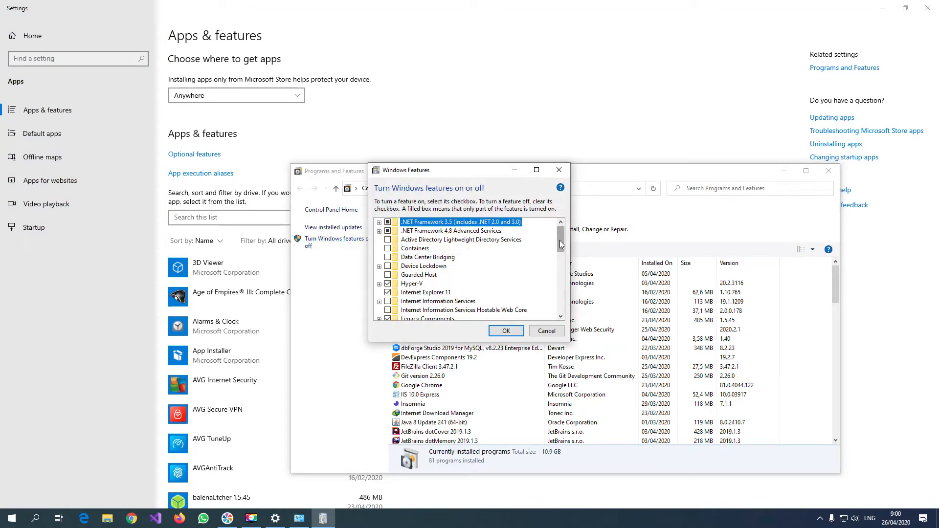
{"action": "left_click_drag", "start_coordinate": [560, 240], "coordinate": [560, 251]}
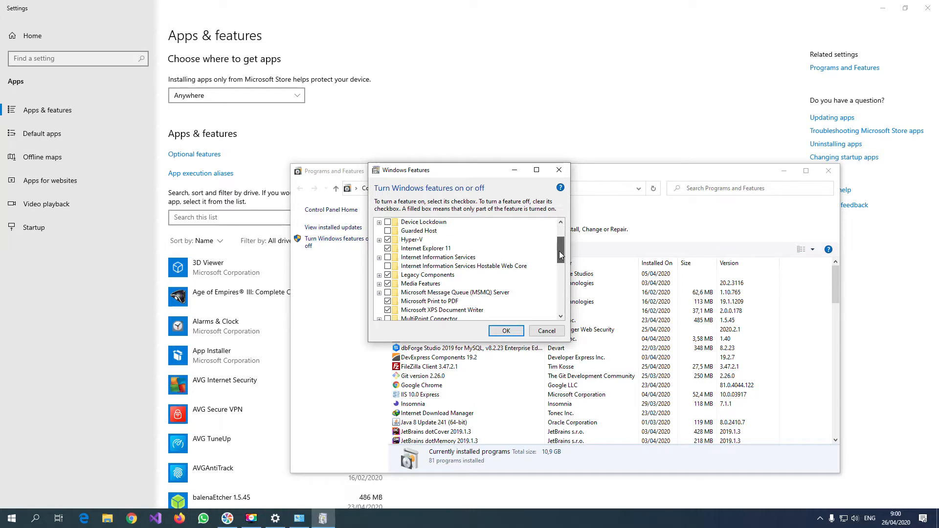
{"action": "left_click", "coordinate": [379, 241]}
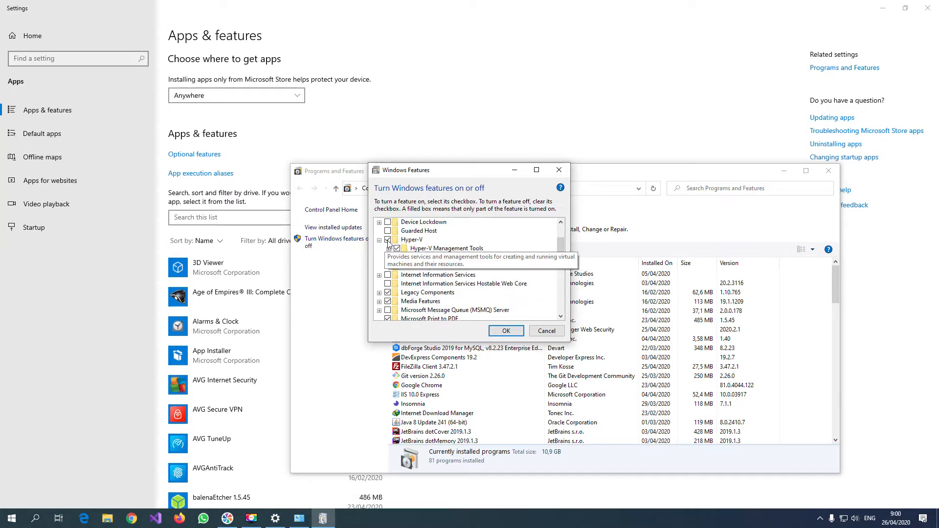
{"action": "left_click", "coordinate": [388, 249]}
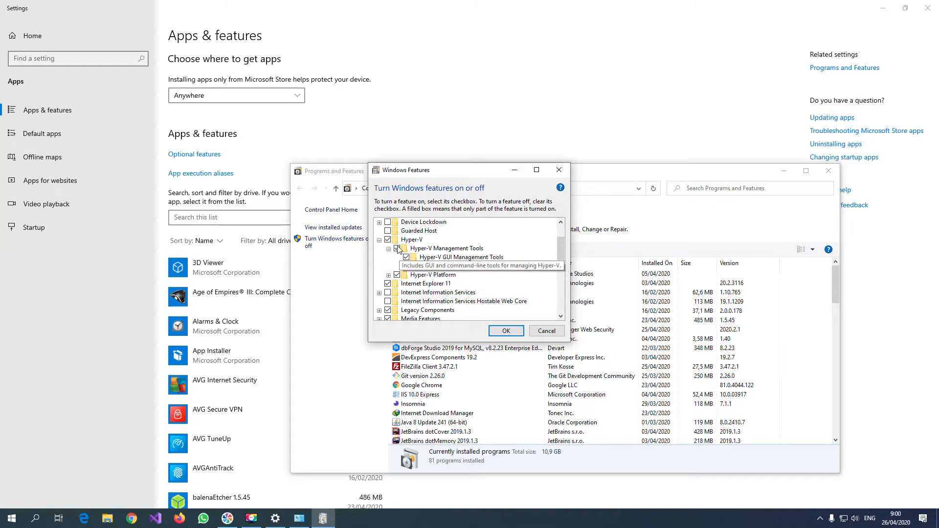
{"action": "left_click", "coordinate": [520, 333]}
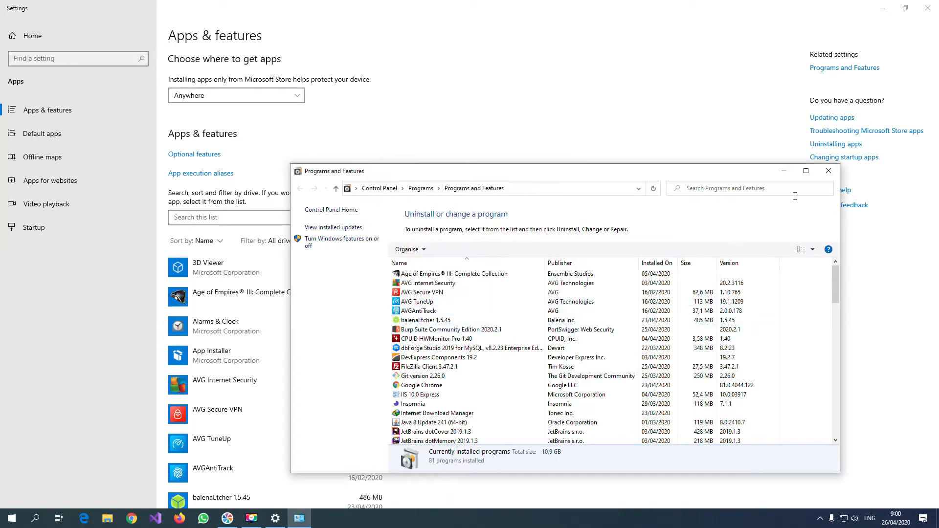
{"action": "left_click", "coordinate": [829, 171]}
{"action": "left_click", "coordinate": [928, 8]}
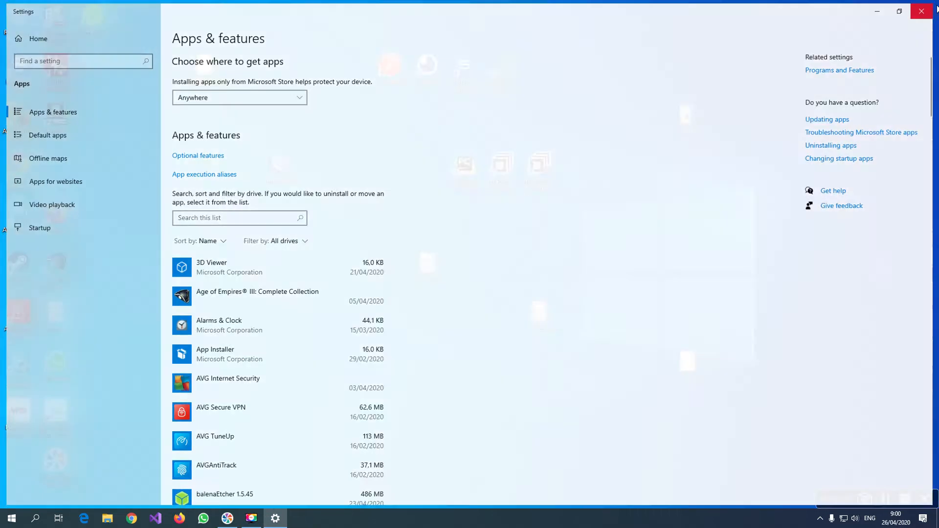
Search Windows for Hyper-V Manager and open it.
{"action": "left_click", "coordinate": [36, 518]}
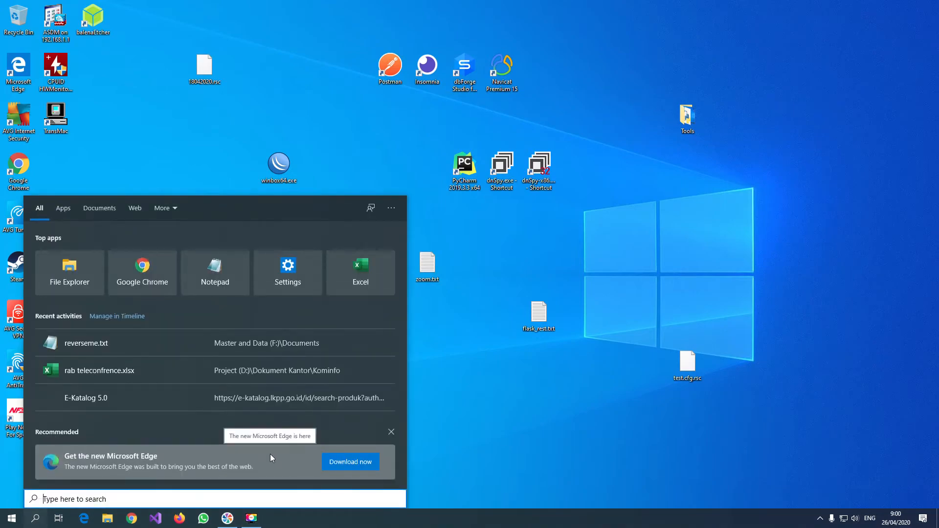
{"action": "type", "text": "hy"}
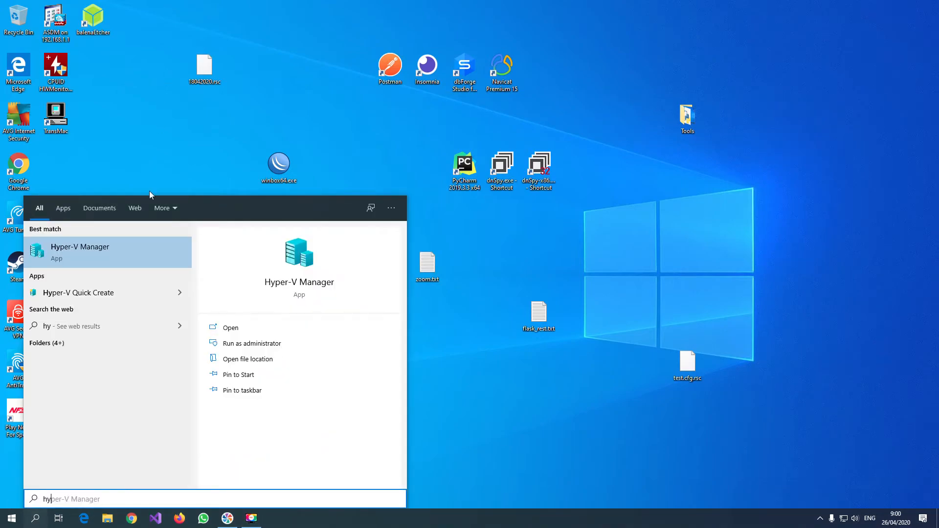
{"action": "left_click", "coordinate": [134, 261]}
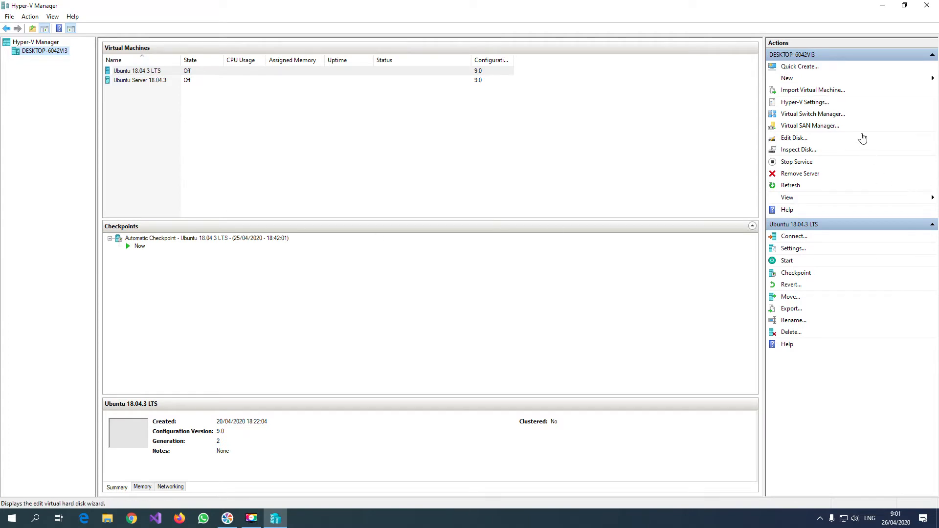
{"action": "left_click", "coordinate": [830, 91]}
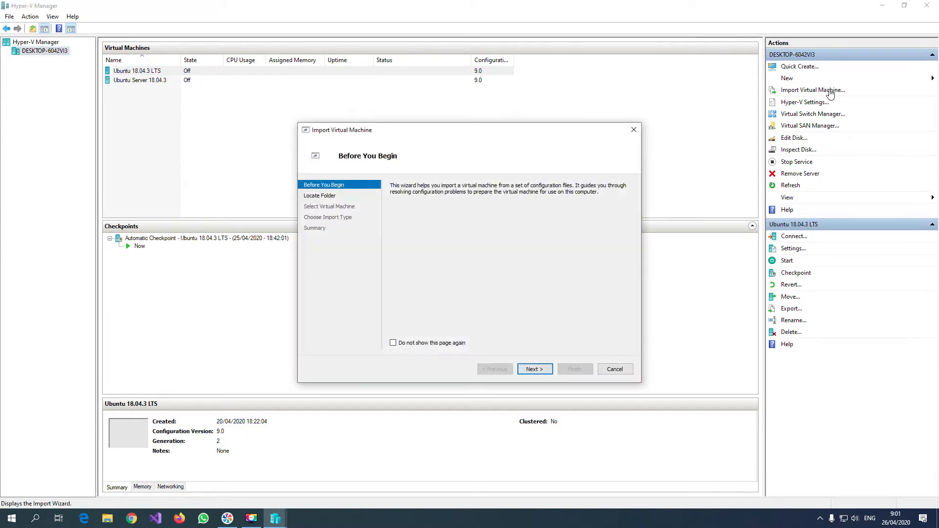
{"action": "left_click", "coordinate": [611, 370]}
{"action": "left_click", "coordinate": [810, 80]}
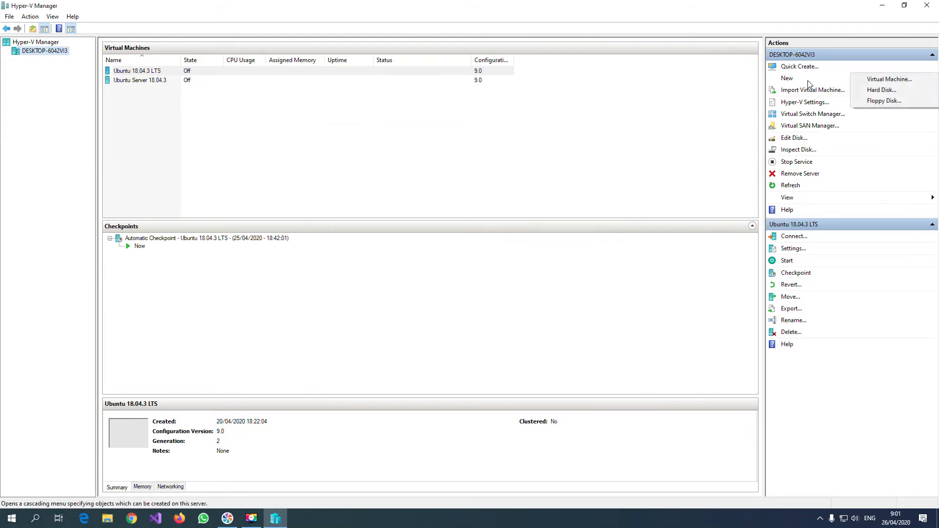
{"action": "left_click", "coordinate": [728, 115]}
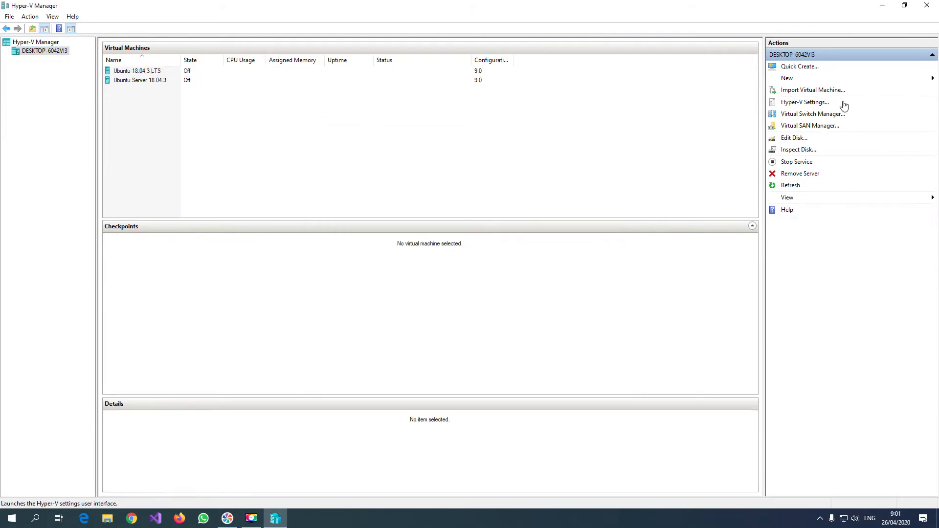
{"action": "left_click", "coordinate": [831, 115]}
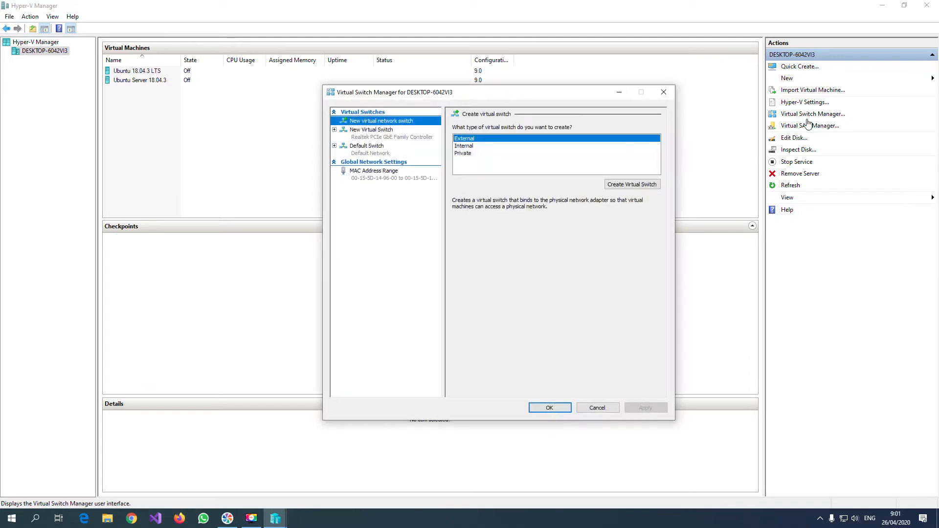
{"action": "left_click", "coordinate": [598, 410]}
Review the existing New Virtual Switch and the External, Internal and Private switch types in the Virtual Switch Manager.
{"action": "left_click", "coordinate": [810, 115]}
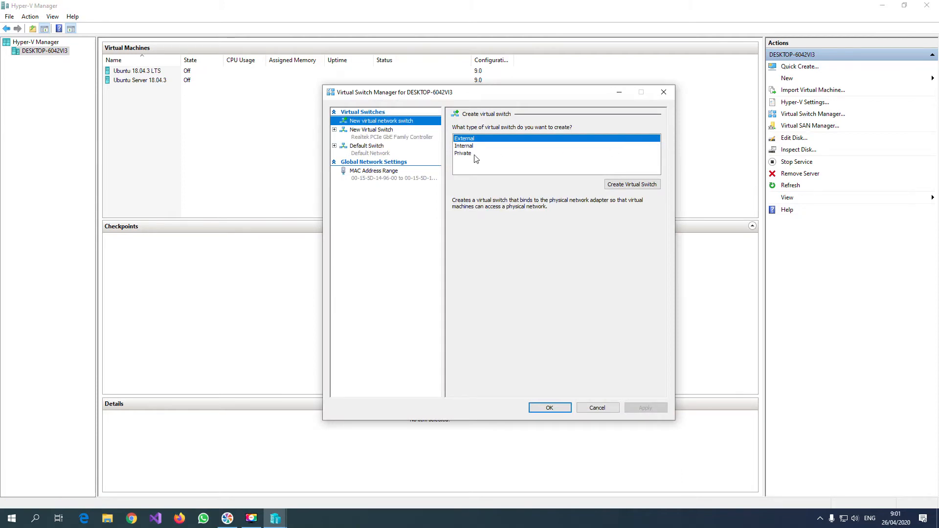
{"action": "left_click", "coordinate": [402, 140]}
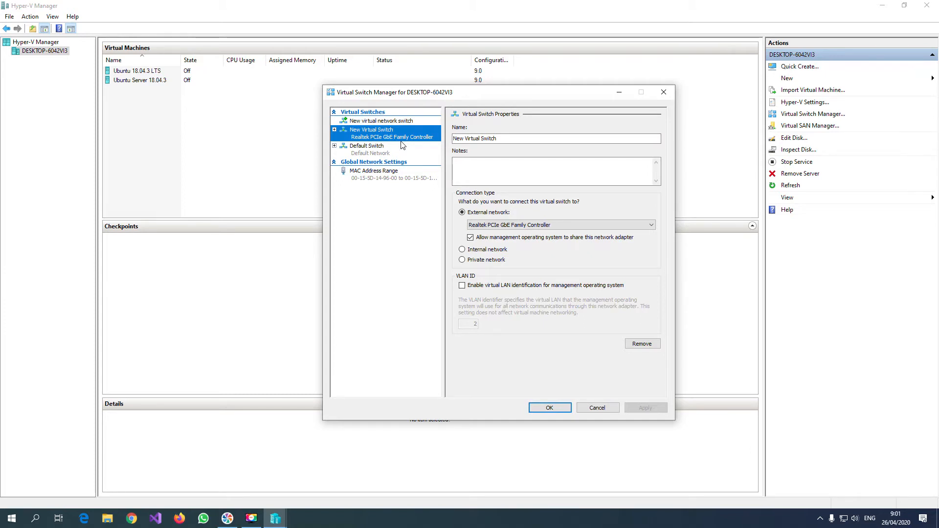
{"action": "left_click", "coordinate": [407, 121]}
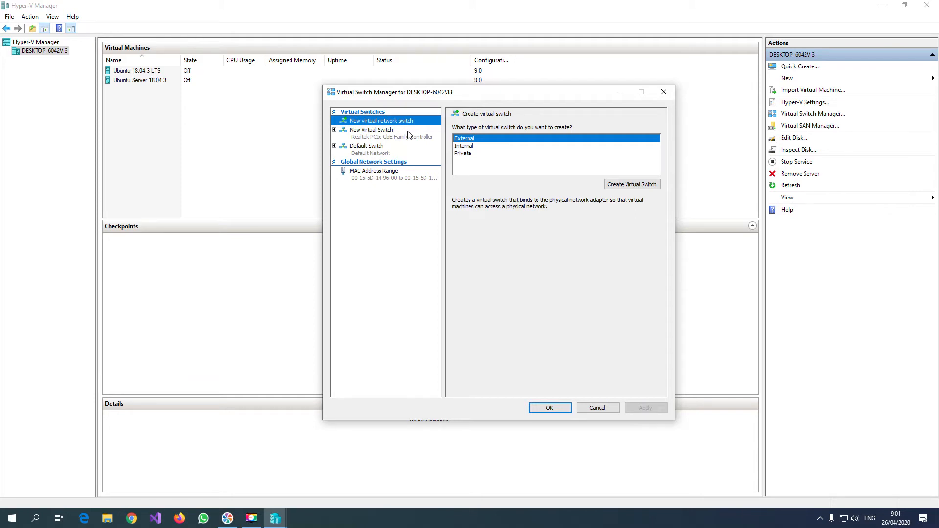
{"action": "left_click", "coordinate": [486, 142]}
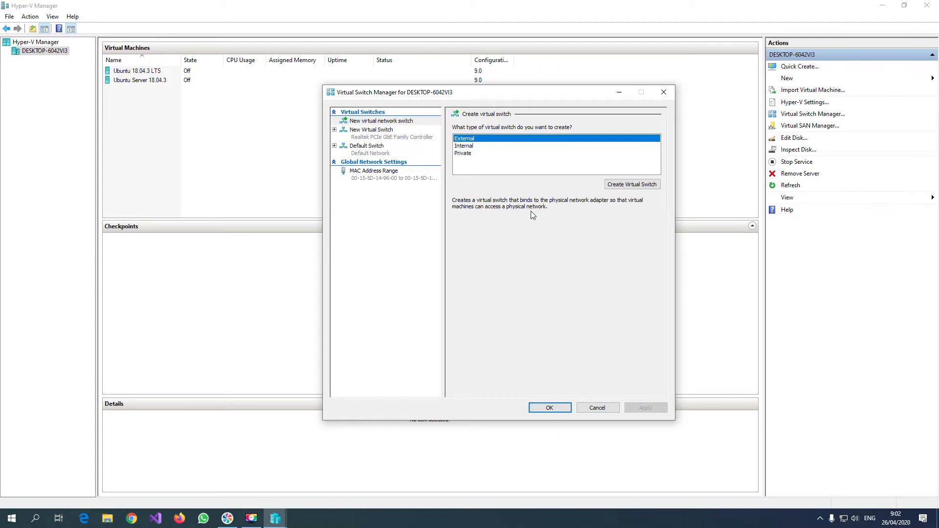
{"action": "left_click", "coordinate": [484, 147]}
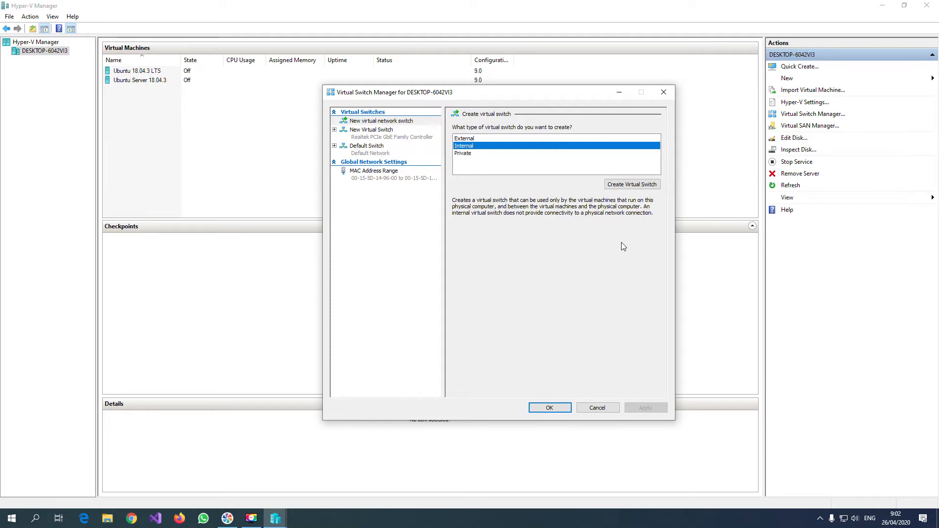
{"action": "left_click", "coordinate": [468, 154]}
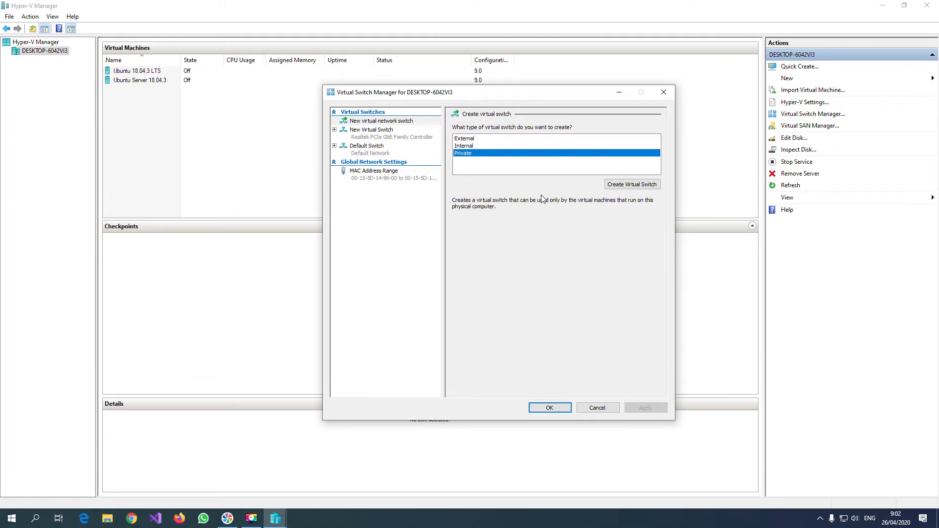
{"action": "left_click", "coordinate": [481, 149]}
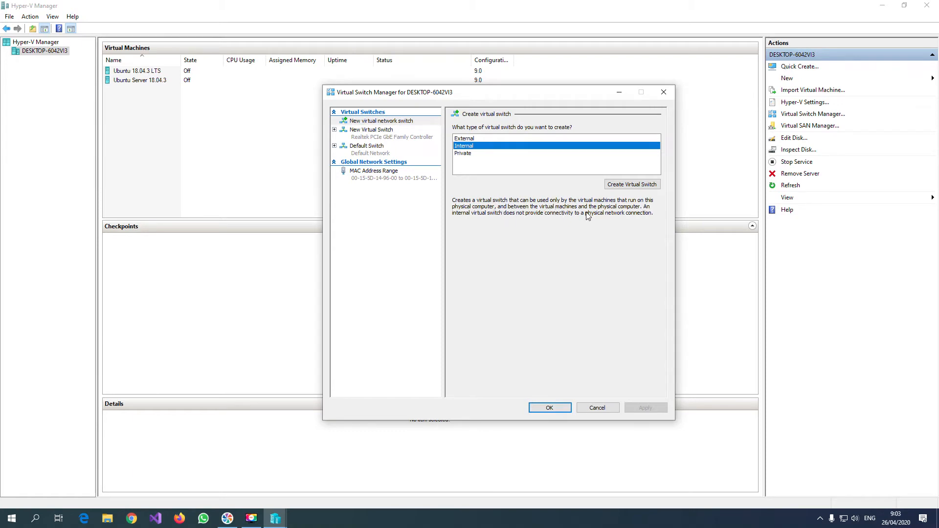
{"action": "left_click", "coordinate": [473, 157]}
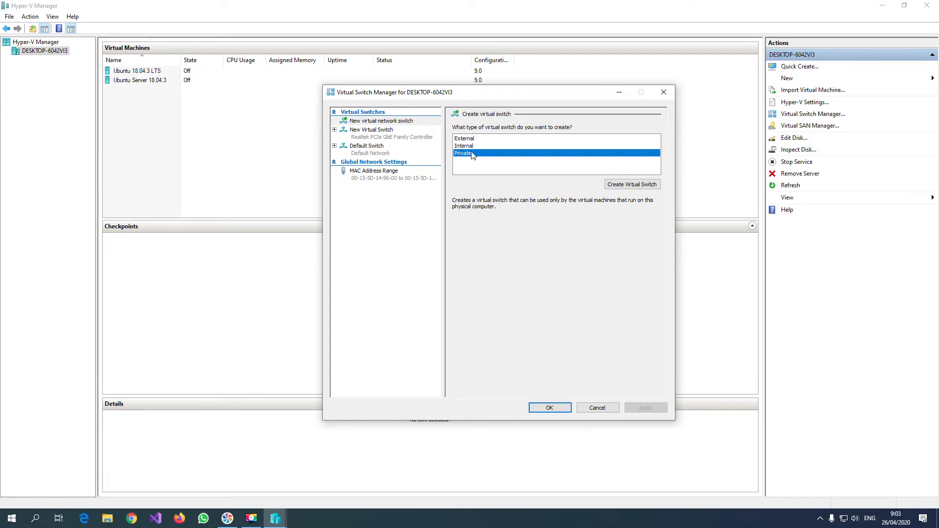
Try to create an external virtual switch named Realteak on the Realtek PCIe GbE Family Controller, applying the networking changes.
{"action": "left_click", "coordinate": [473, 140]}
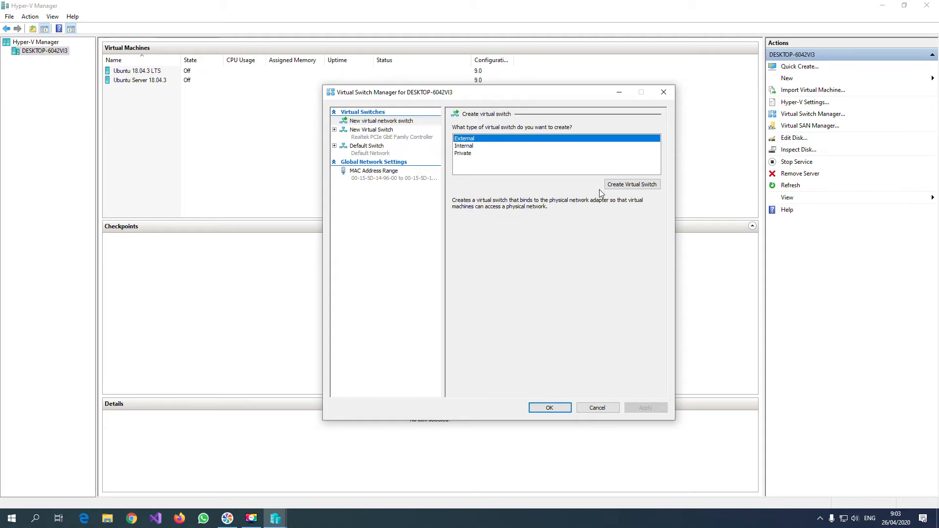
{"action": "left_click", "coordinate": [631, 189]}
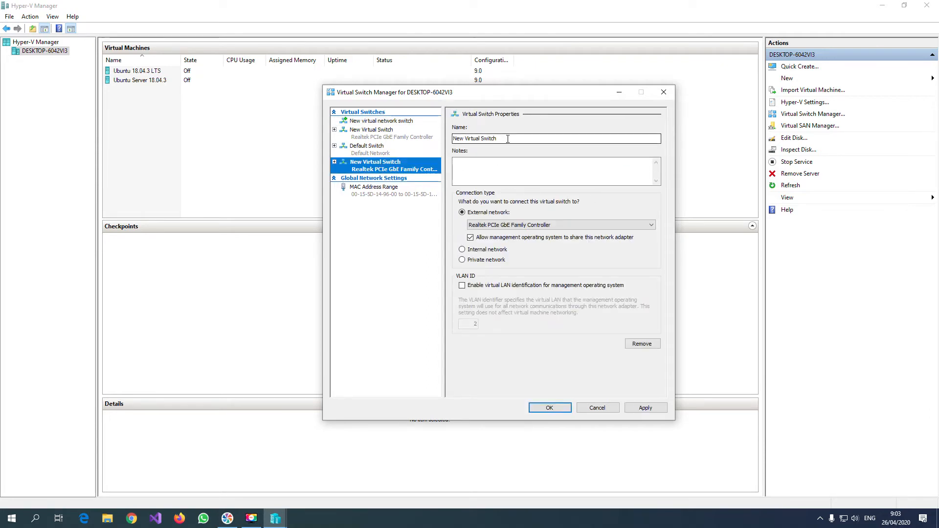
{"action": "left_click_drag", "start_coordinate": [508, 139], "coordinate": [413, 145]}
{"action": "type", "text": "Re"}
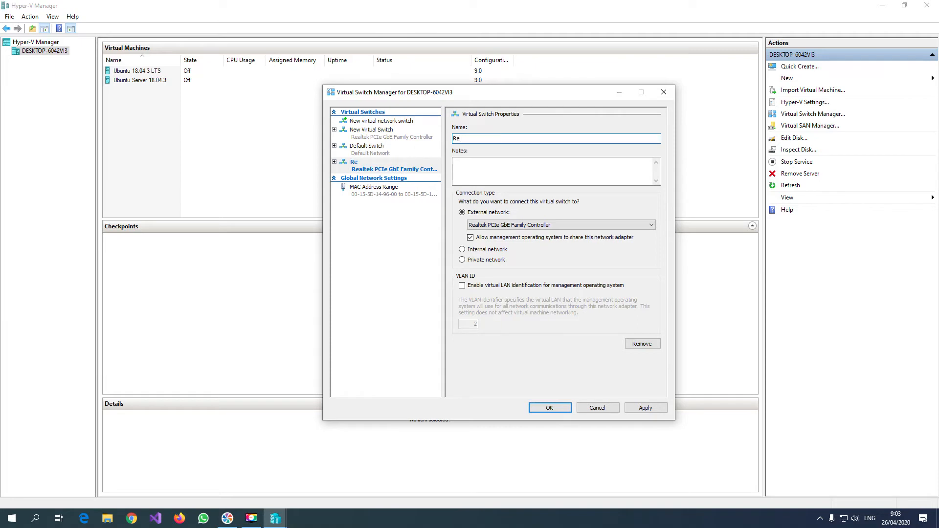
{"action": "type", "text": "alteak"}
{"action": "left_click", "coordinate": [637, 409]}
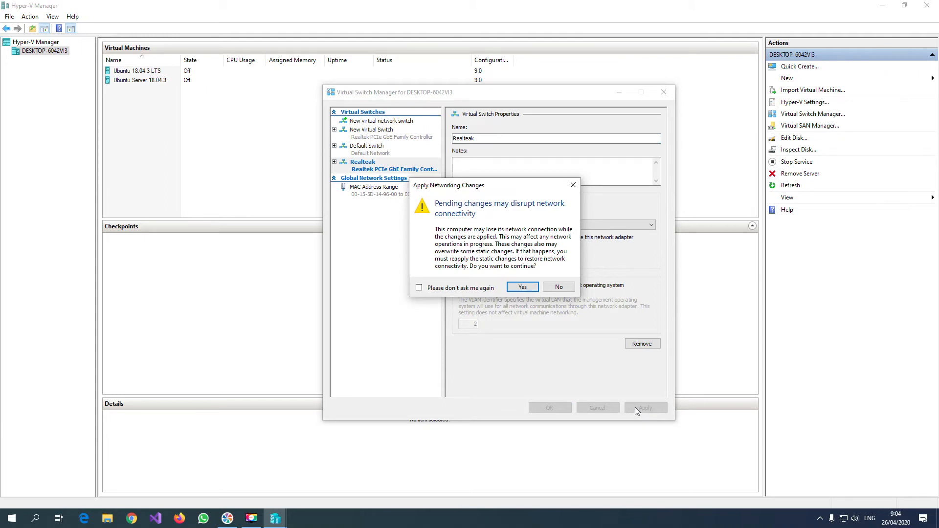
{"action": "left_click", "coordinate": [521, 287]}
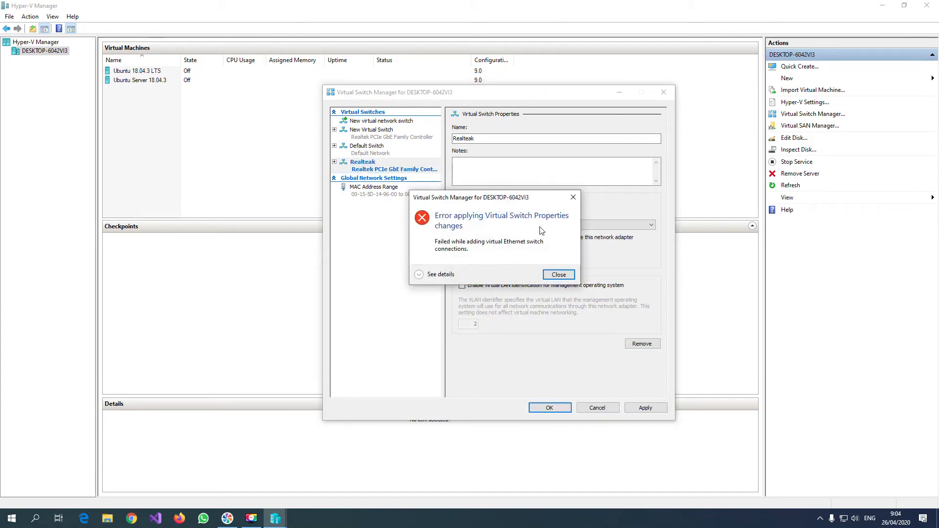
Read the details of the apply error and compare the properties of New Virtual Switch and Realteak.
{"action": "left_click", "coordinate": [420, 274]}
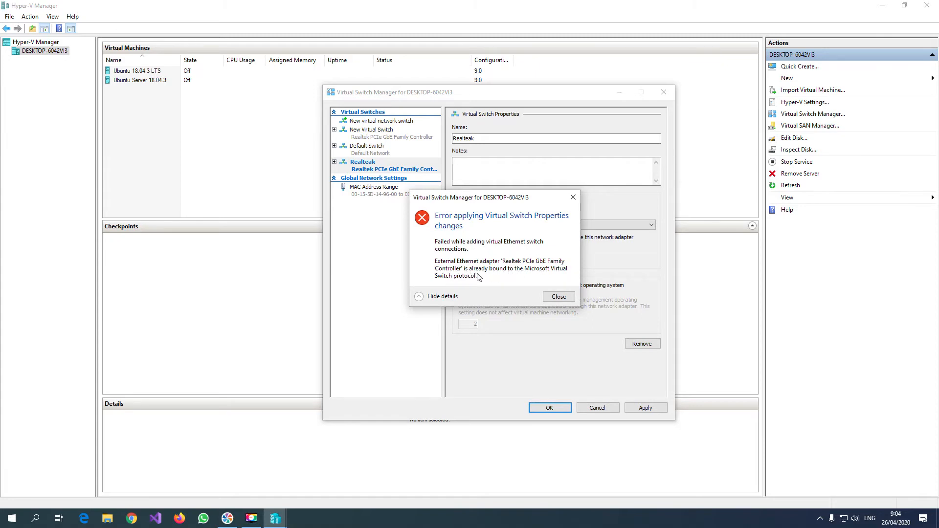
{"action": "left_click", "coordinate": [558, 297]}
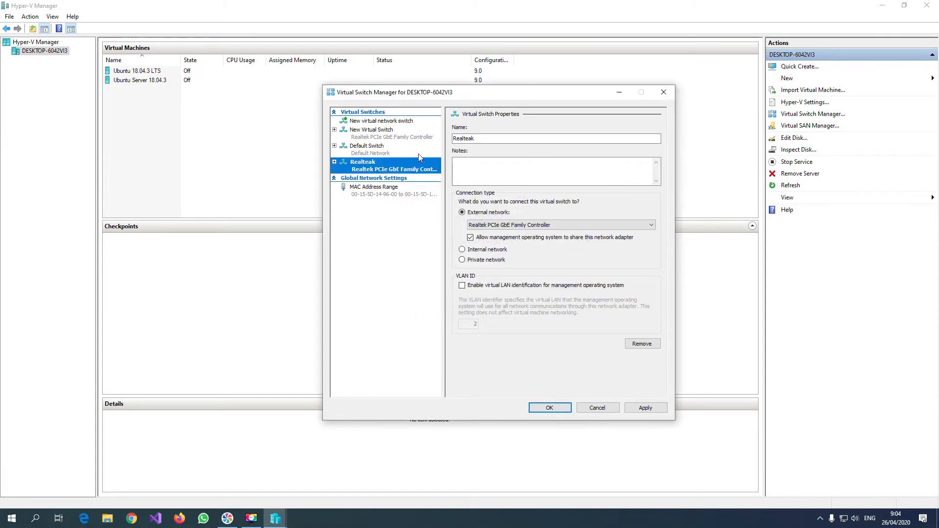
{"action": "left_click", "coordinate": [380, 140]}
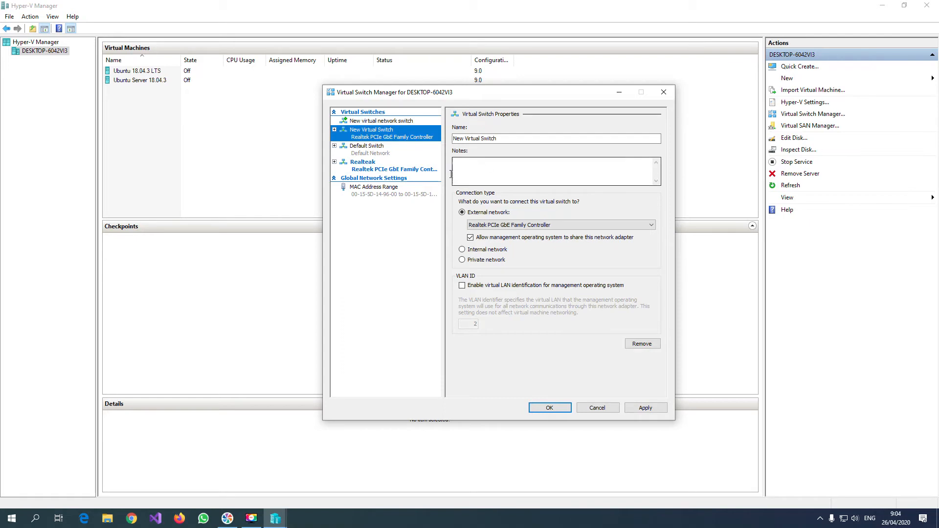
{"action": "left_click", "coordinate": [378, 168]}
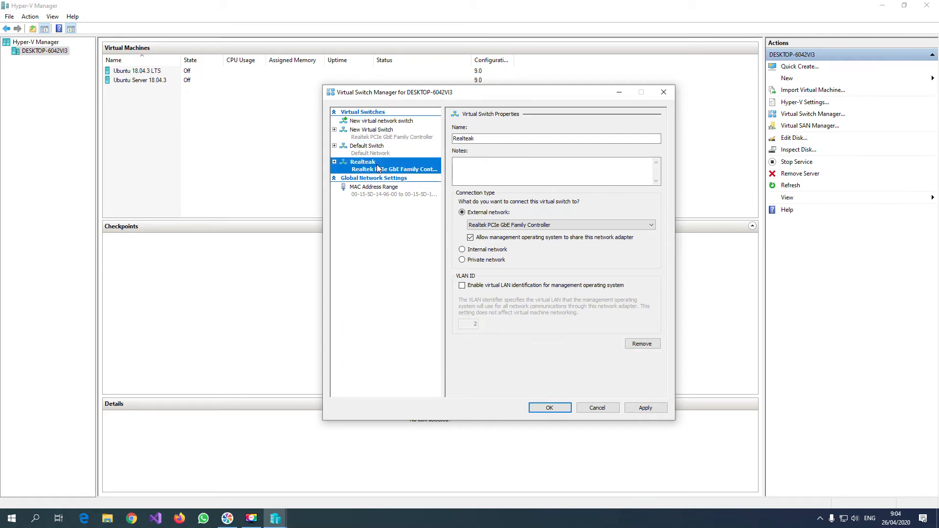
Remove the Realteak switch, rename the existing New Virtual Switch as Realtek and apply the changes.
{"action": "left_click", "coordinate": [648, 346]}
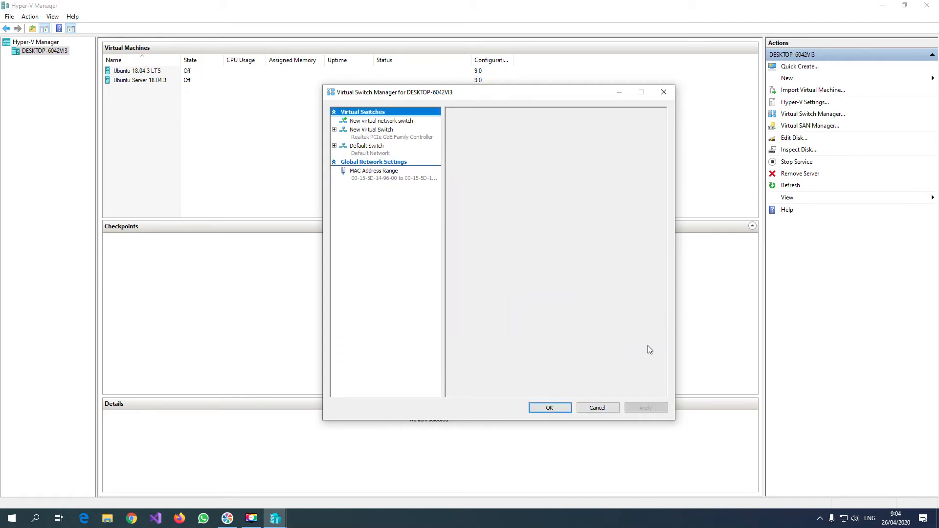
{"action": "left_click", "coordinate": [371, 140]}
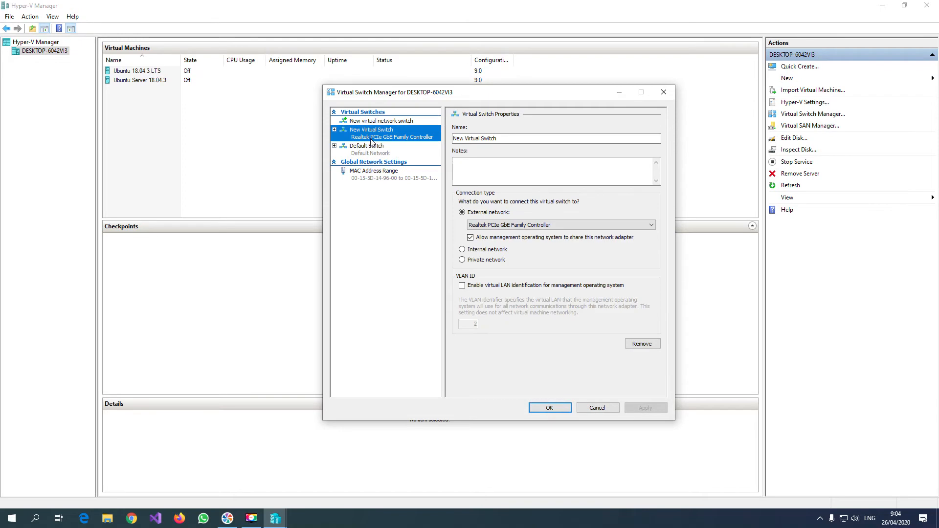
{"action": "key", "text": "Tab"}
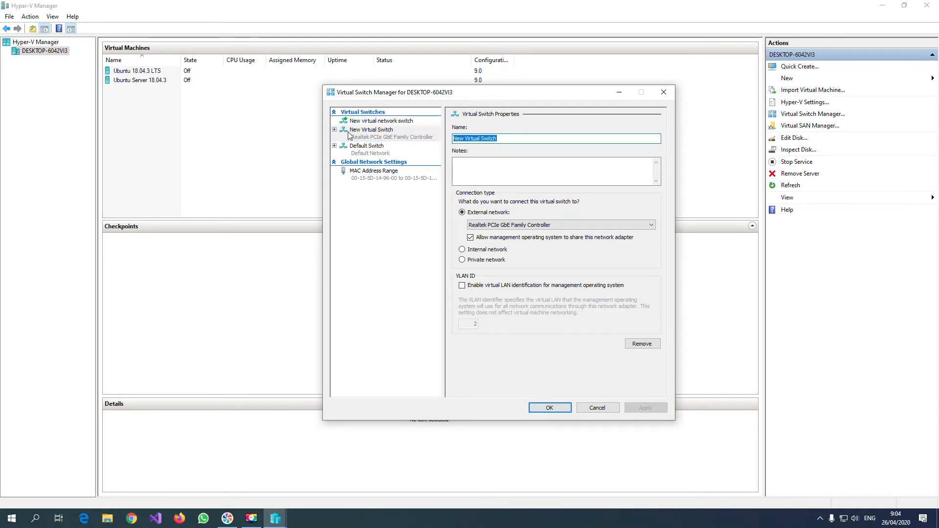
{"action": "type", "text": "Realtek"}
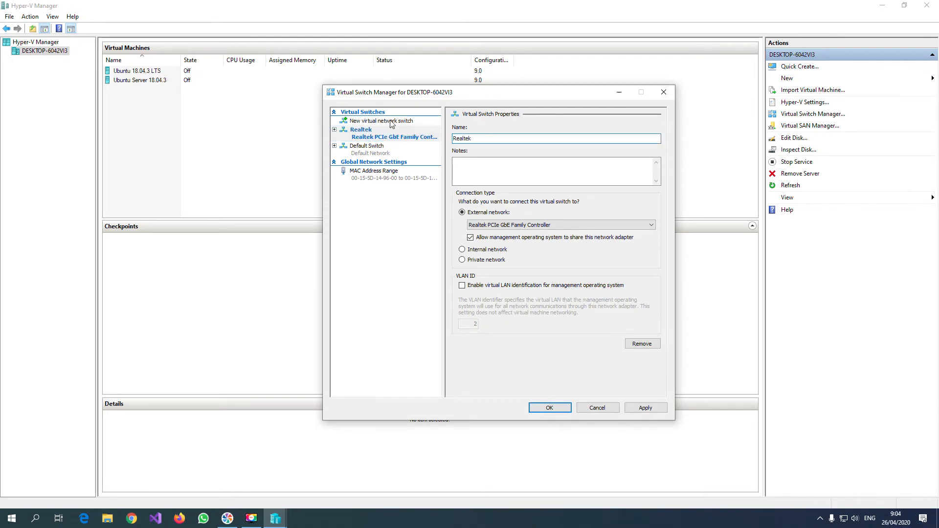
{"action": "left_click", "coordinate": [641, 408]}
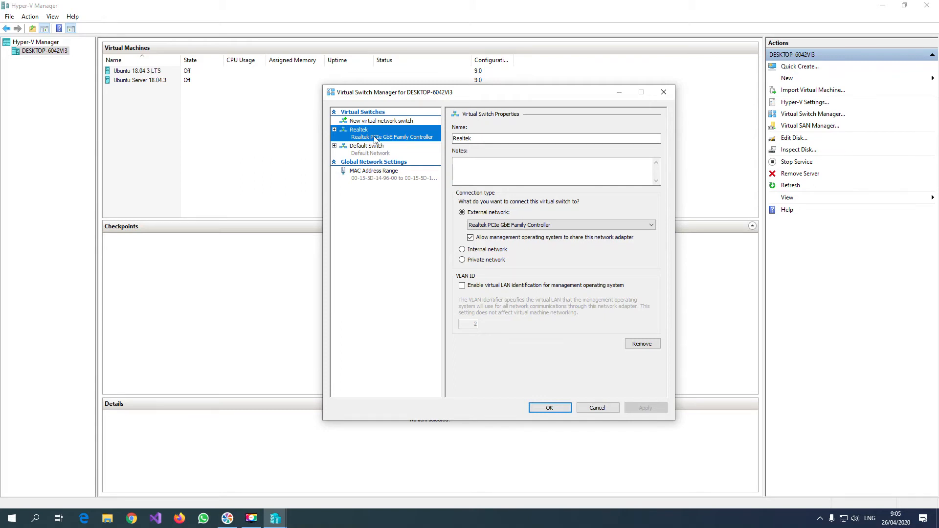
{"action": "left_click", "coordinate": [558, 409]}
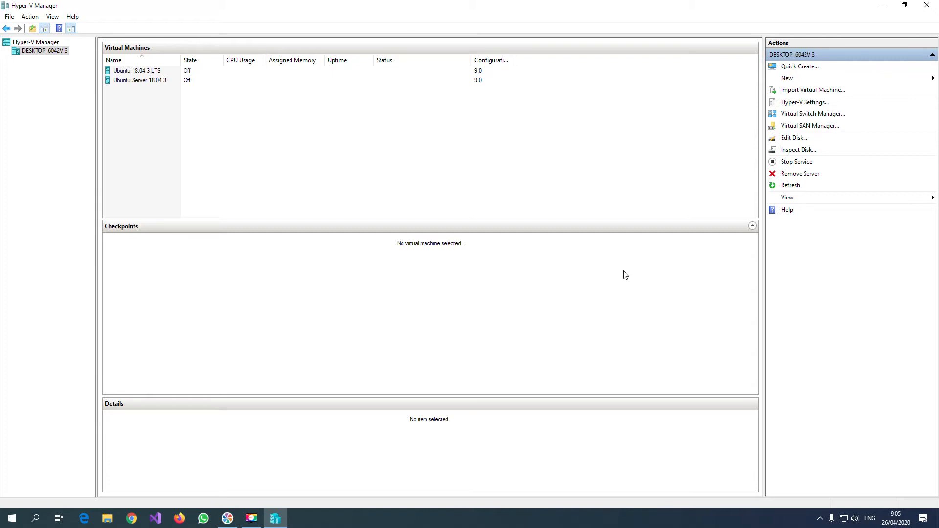
Start creating a new virtual machine named UbuntuServer in the default storage location.
{"action": "left_click", "coordinate": [806, 81]}
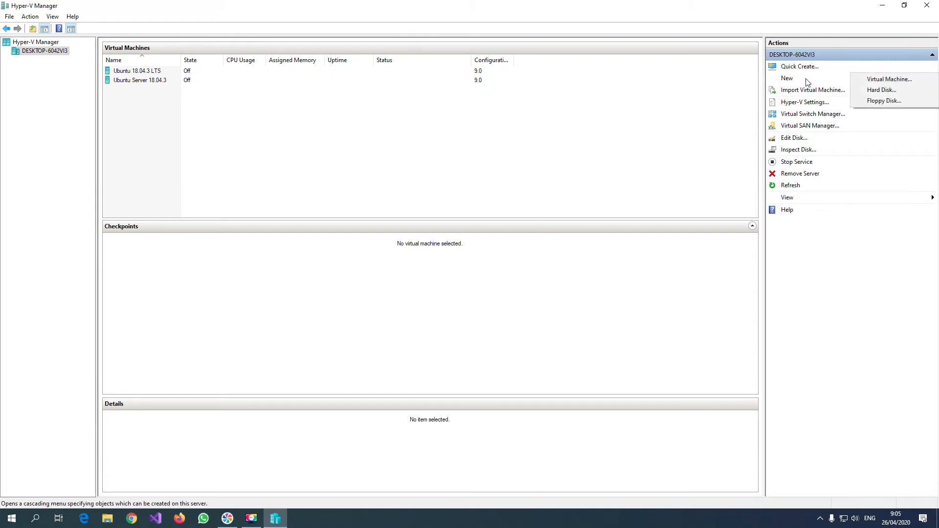
{"action": "left_click", "coordinate": [887, 79]}
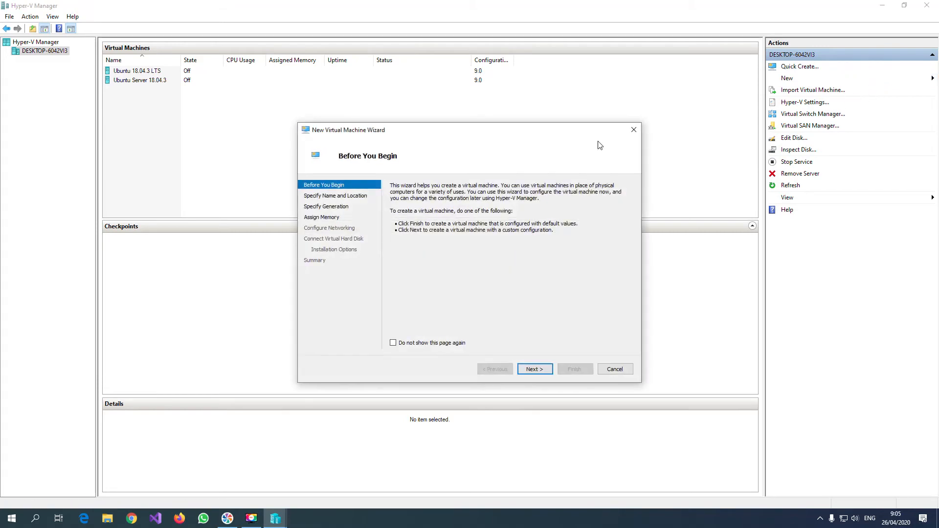
{"action": "left_click", "coordinate": [536, 372]}
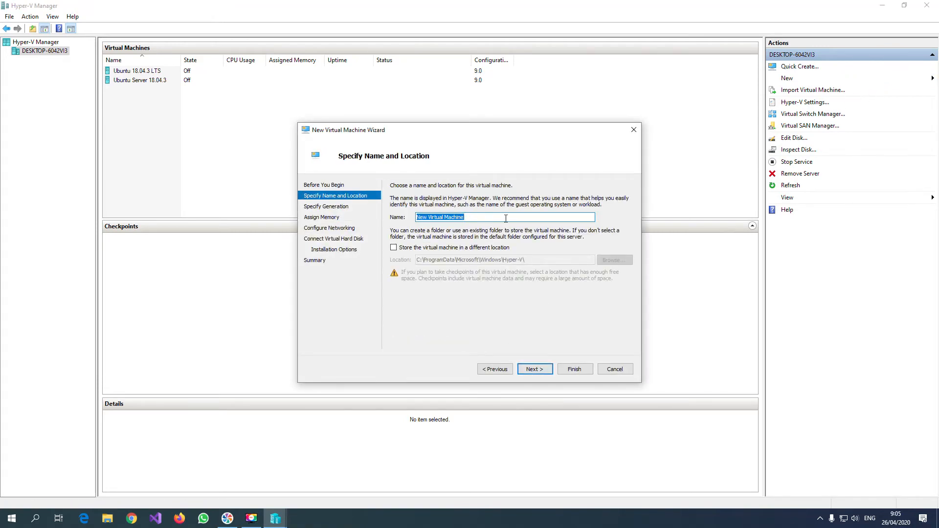
{"action": "type", "text": "Ubt"}
{"action": "key", "text": "BackSpace"}
{"action": "type", "text": "ntuSA"}
{"action": "key", "text": "BackSpace"}
{"action": "type", "text": "erver"}
{"action": "left_click", "coordinate": [549, 373]}
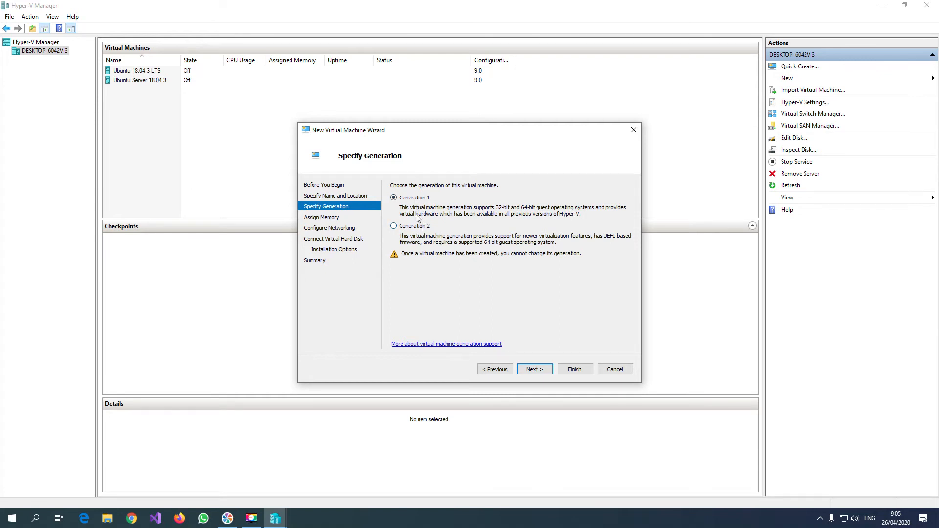
Choose Generation 1 for the virtual machine and assign 1024 MB of startup memory with Dynamic Memory.
{"action": "left_click", "coordinate": [535, 370]}
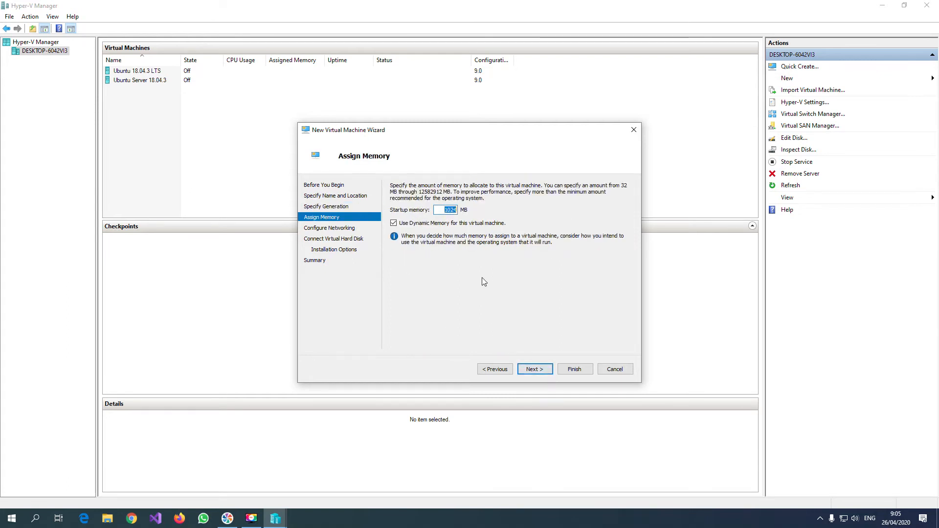
{"action": "left_click", "coordinate": [447, 210]}
{"action": "double_click", "coordinate": [443, 210]}
{"action": "left_click", "coordinate": [542, 372]}
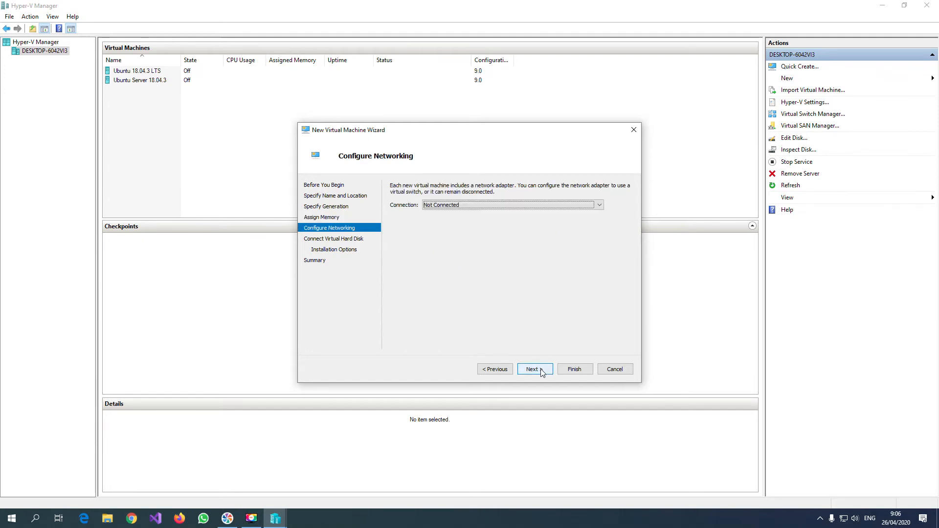
Connect the virtual machine to the Realtek switch and set its new virtual hard disk's size to 12 GB.
{"action": "left_click", "coordinate": [457, 207]}
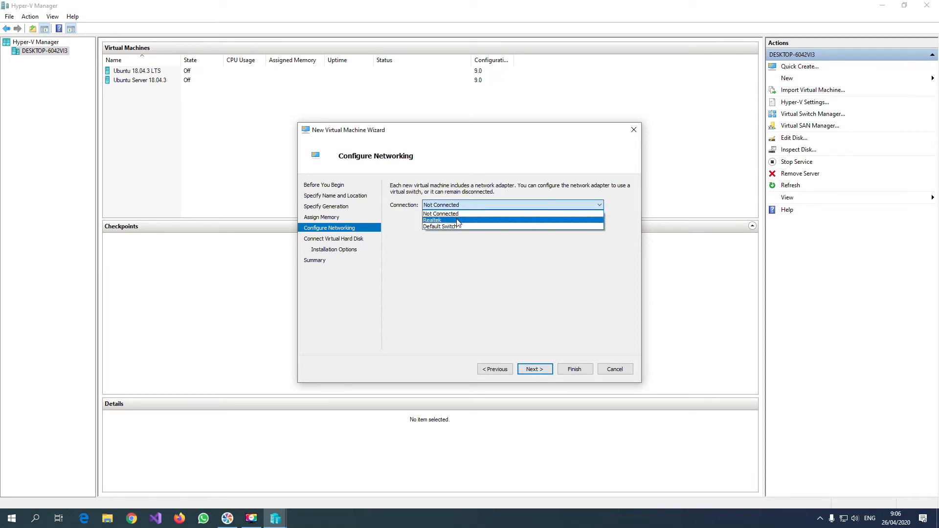
{"action": "left_click", "coordinate": [460, 220]}
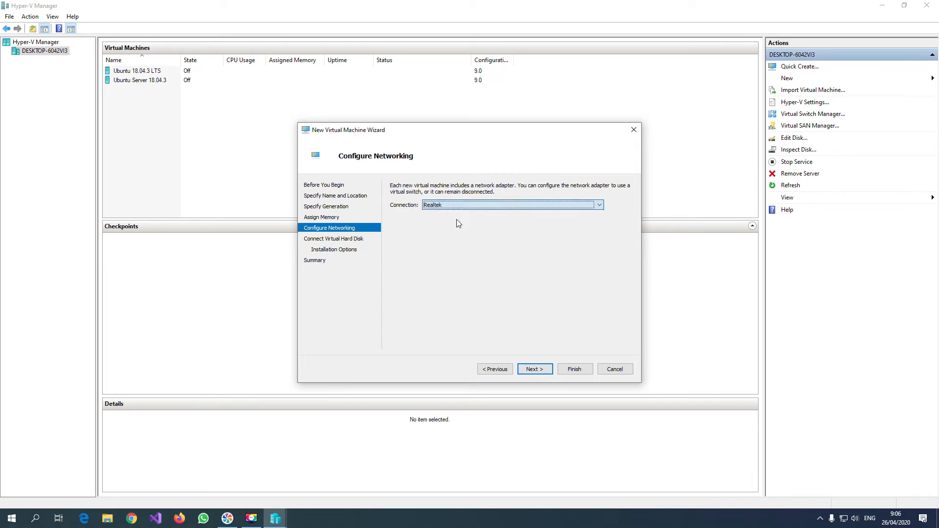
{"action": "left_click", "coordinate": [535, 370]}
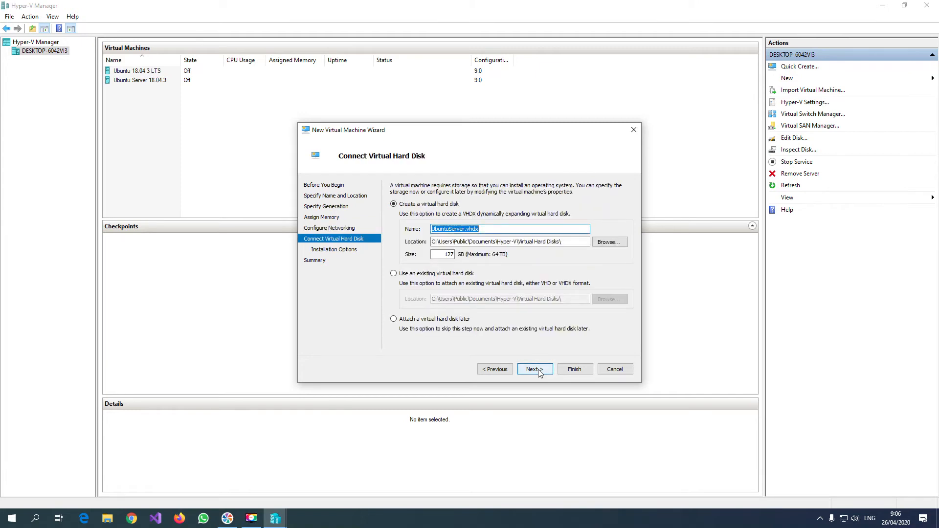
{"action": "left_click", "coordinate": [451, 255]}
{"action": "key", "text": "BackSpace"}
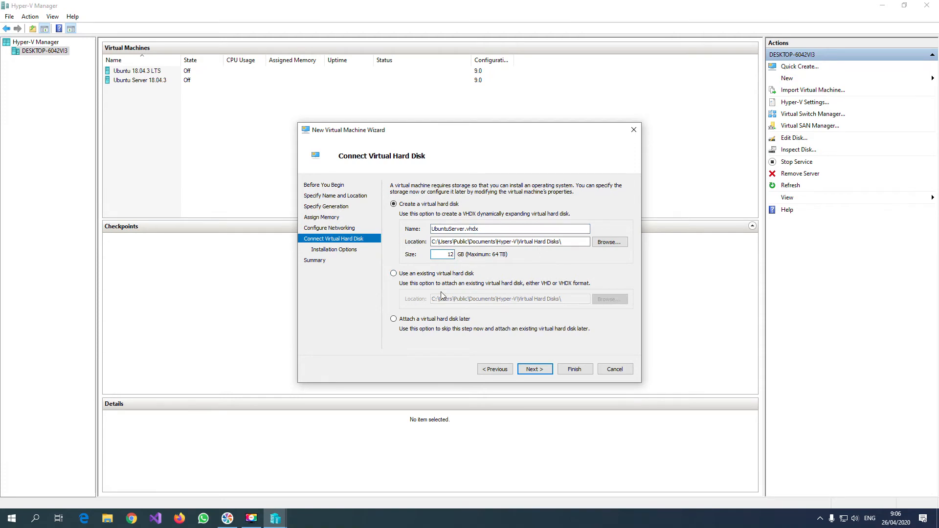
{"action": "left_click", "coordinate": [548, 373]}
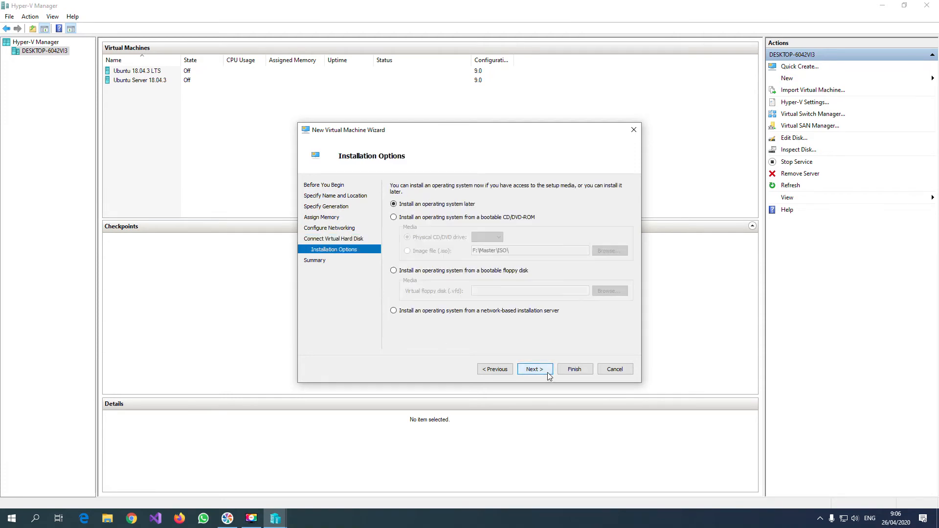
Set the operating system to install from the image file ubuntu-18.04.4-live-server-amd64.iso and try to create the virtual machine.
{"action": "left_click", "coordinate": [429, 218]}
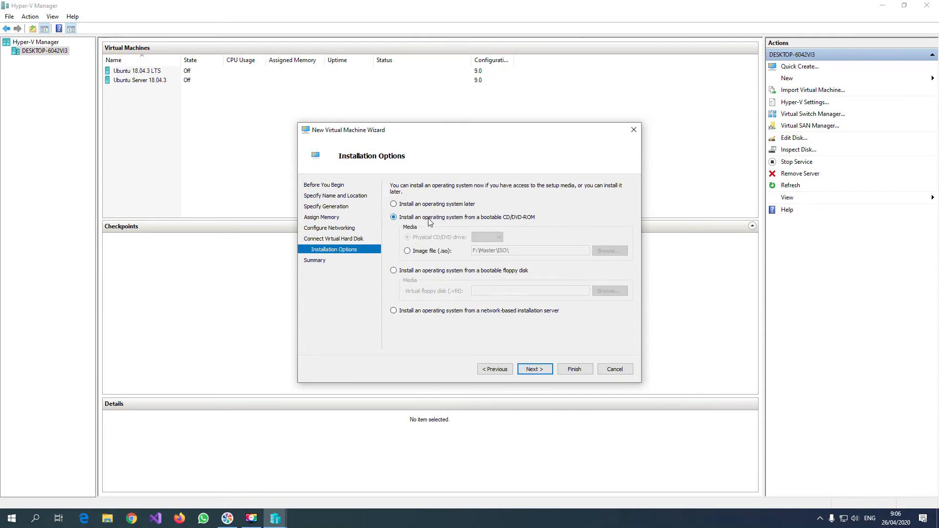
{"action": "left_click", "coordinate": [426, 251]}
{"action": "left_click", "coordinate": [626, 251]}
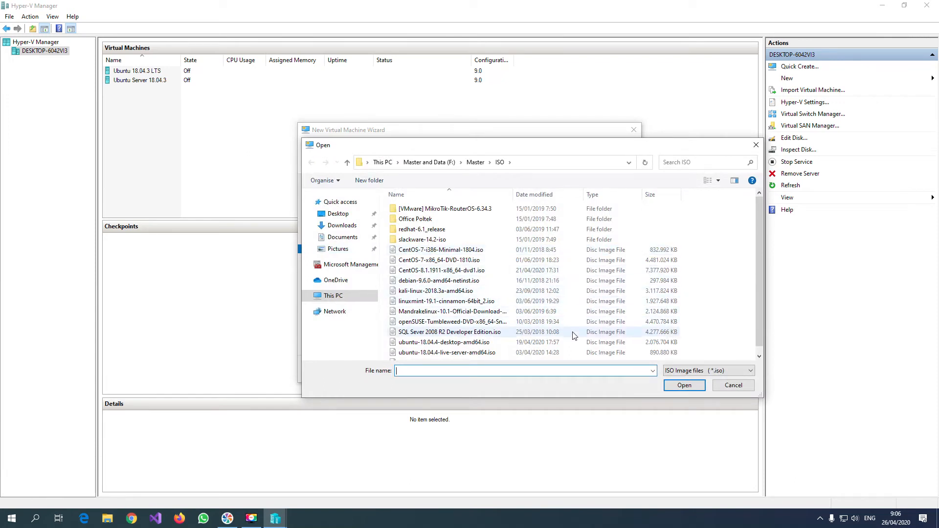
{"action": "scroll", "coordinate": [574, 336], "scroll_direction": "down", "scroll_amount": 1}
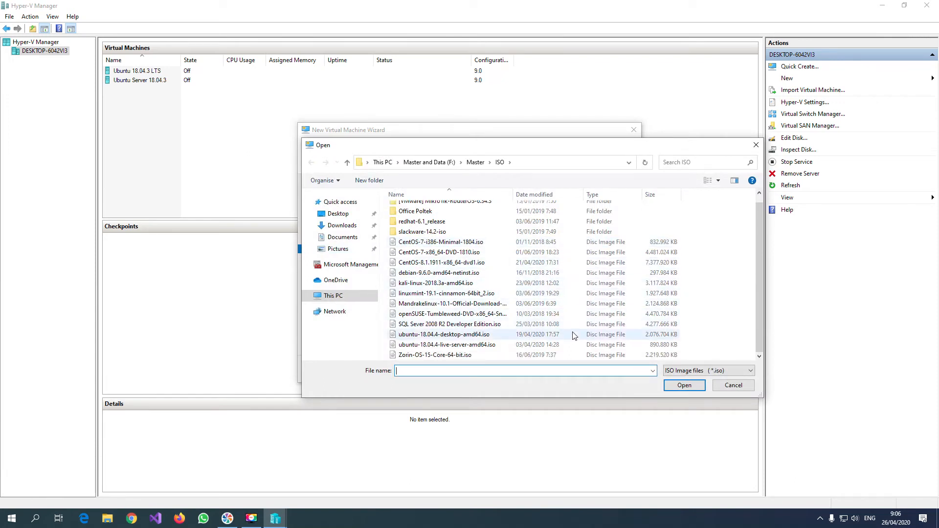
{"action": "double_click", "coordinate": [501, 346]}
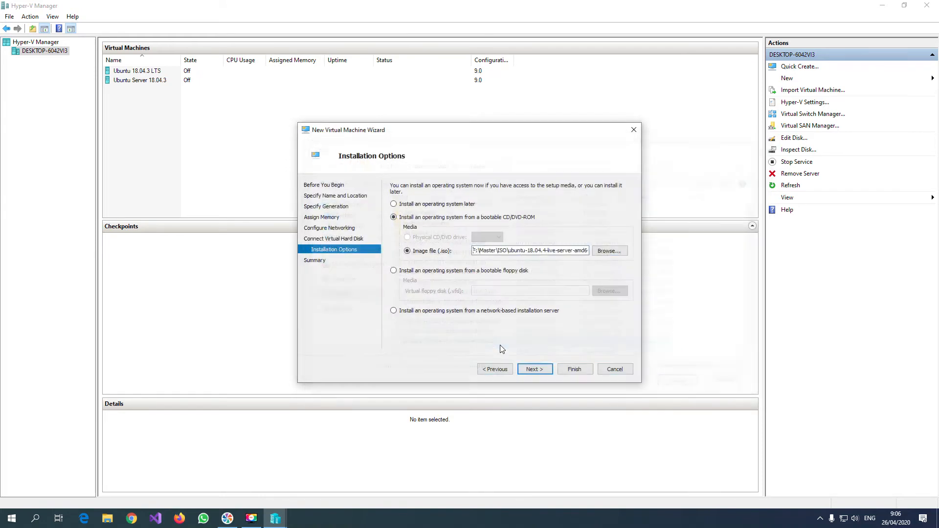
{"action": "left_click", "coordinate": [545, 373]}
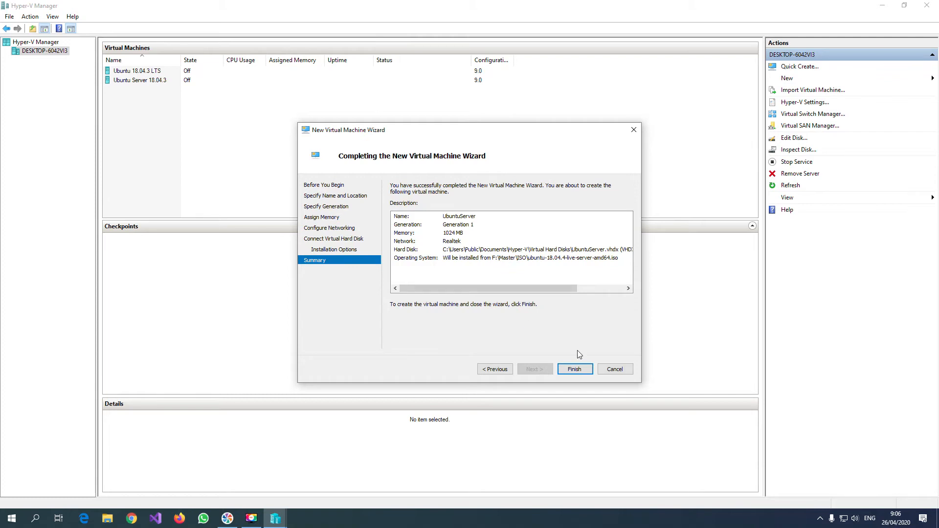
{"action": "left_click", "coordinate": [576, 368]}
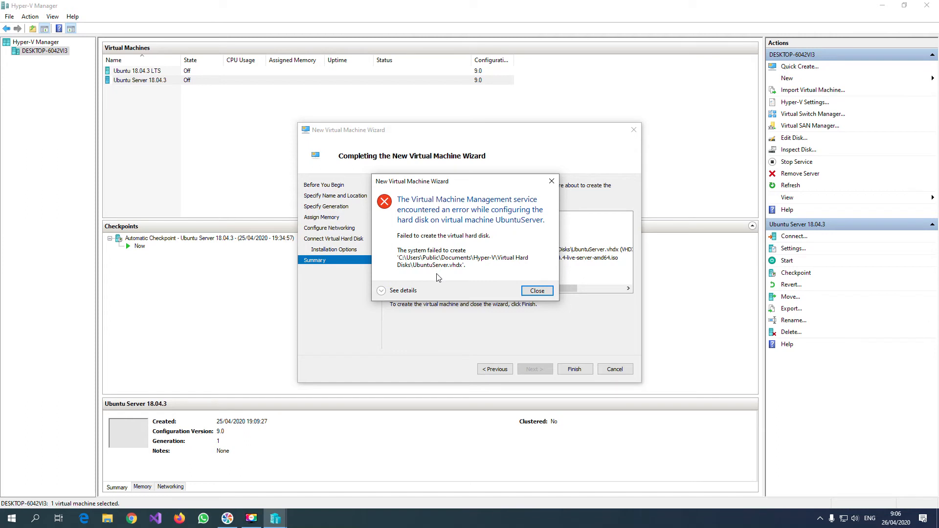
Add 1844 to the virtual hard disk's file name and create the UbuntuServer virtual machine.
{"action": "left_click", "coordinate": [537, 291]}
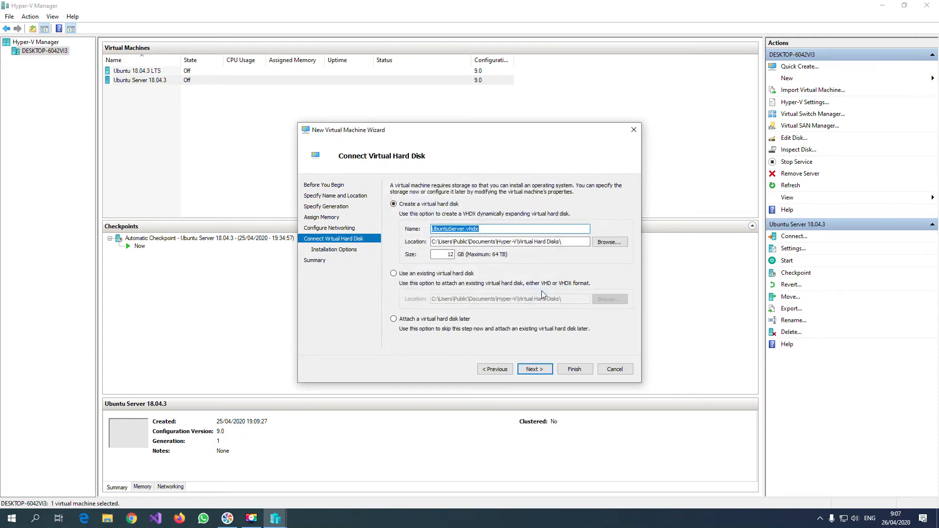
{"action": "left_click", "coordinate": [480, 229]}
{"action": "type", "text": "14"}
{"action": "key", "text": "BackSpace"}
{"action": "type", "text": "844"}
{"action": "left_click", "coordinate": [539, 373]}
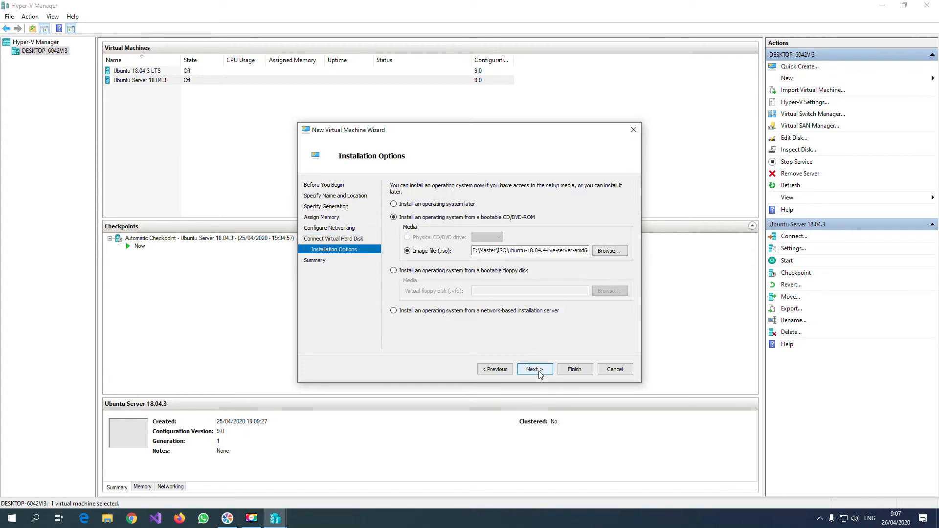
{"action": "left_click", "coordinate": [540, 373]}
{"action": "left_click", "coordinate": [570, 370]}
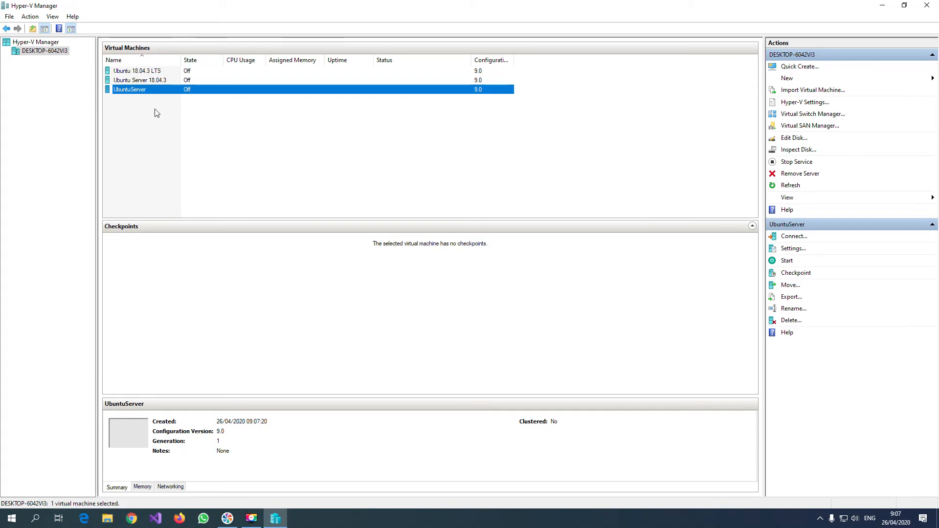
Connect to the UbuntuServer virtual machine and start it.
{"action": "right_click", "coordinate": [167, 92]}
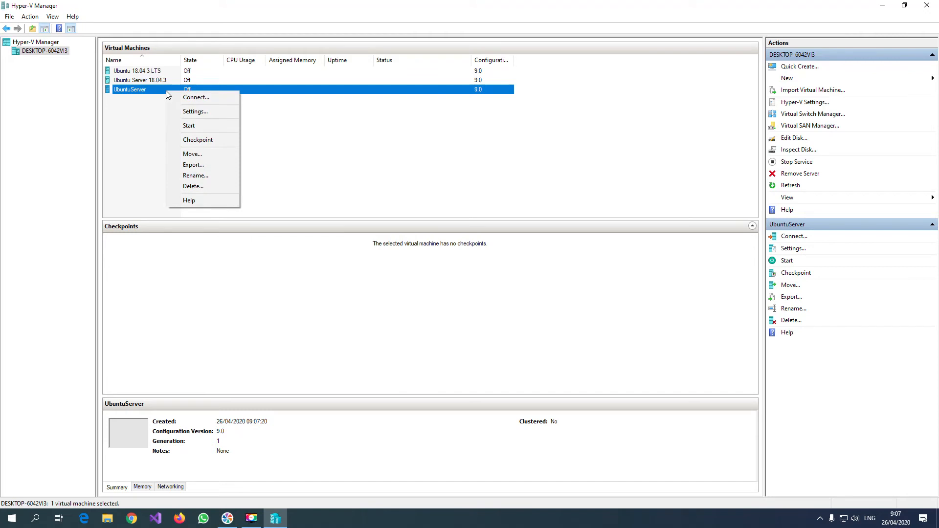
{"action": "left_click", "coordinate": [150, 103]}
{"action": "left_click", "coordinate": [152, 91]}
{"action": "right_click", "coordinate": [154, 91]}
{"action": "left_click", "coordinate": [168, 94]}
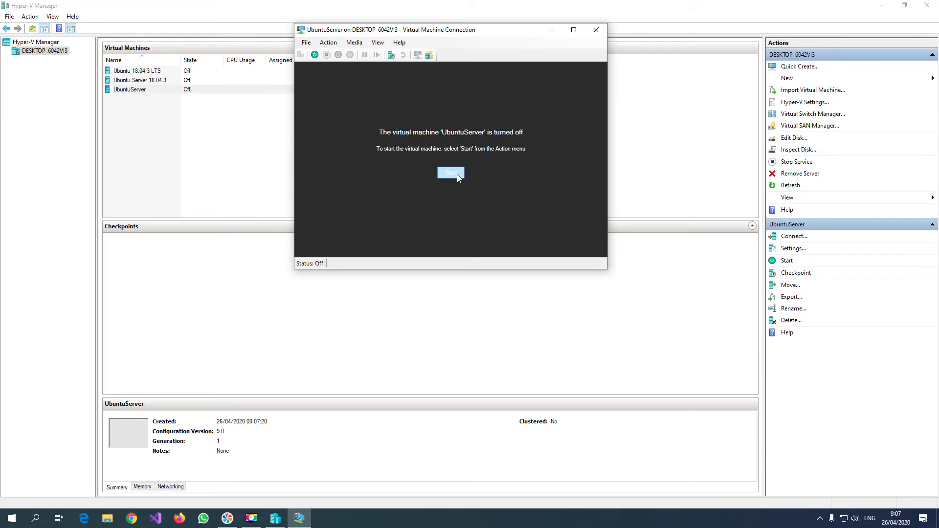
{"action": "left_click", "coordinate": [458, 174]}
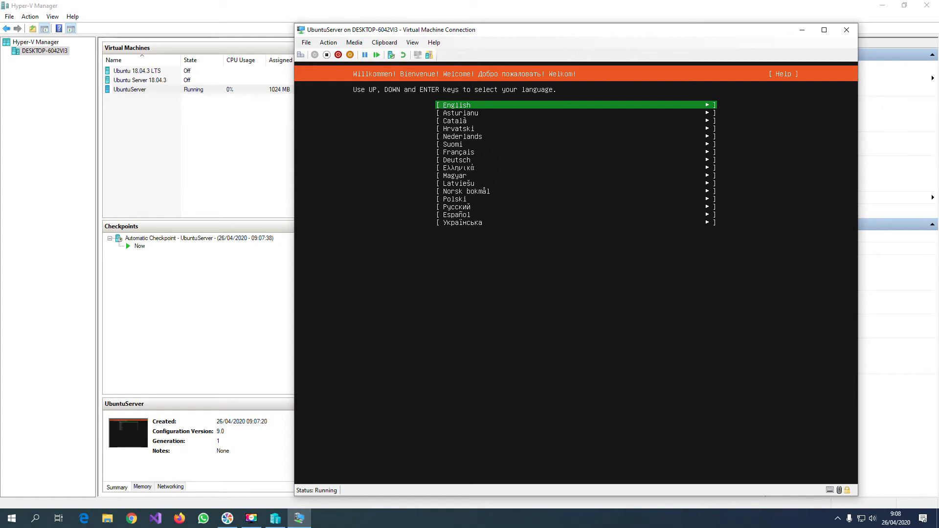
Set up the Ubuntu installer with English as the language, no installer update and the English (US) keyboard layout.
{"action": "key", "text": "Return"}
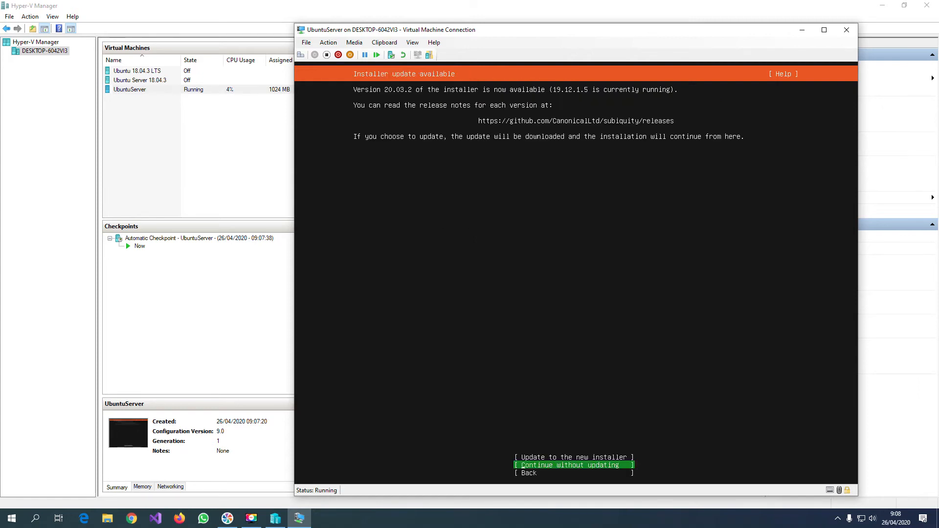
{"action": "key", "text": "Up"}
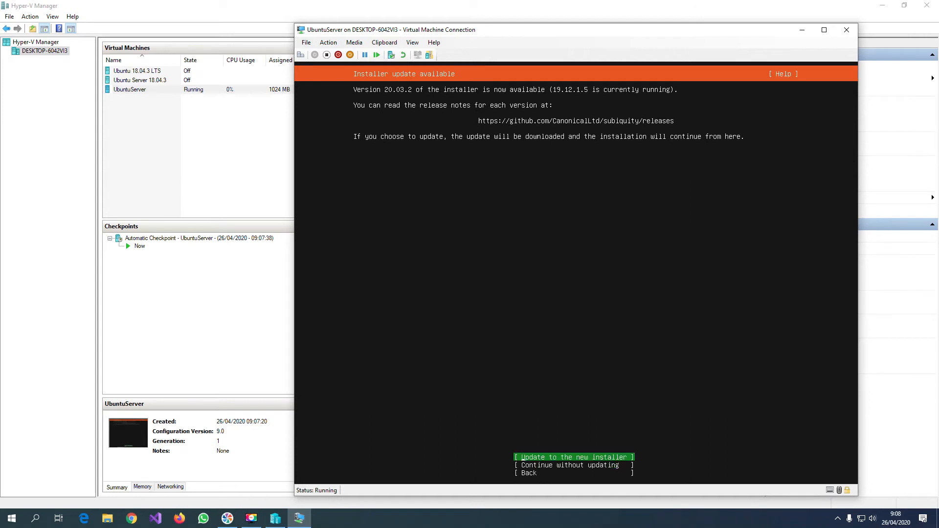
{"action": "key", "text": "Down"}
{"action": "key", "text": "Up"}
{"action": "key", "text": "Down"}
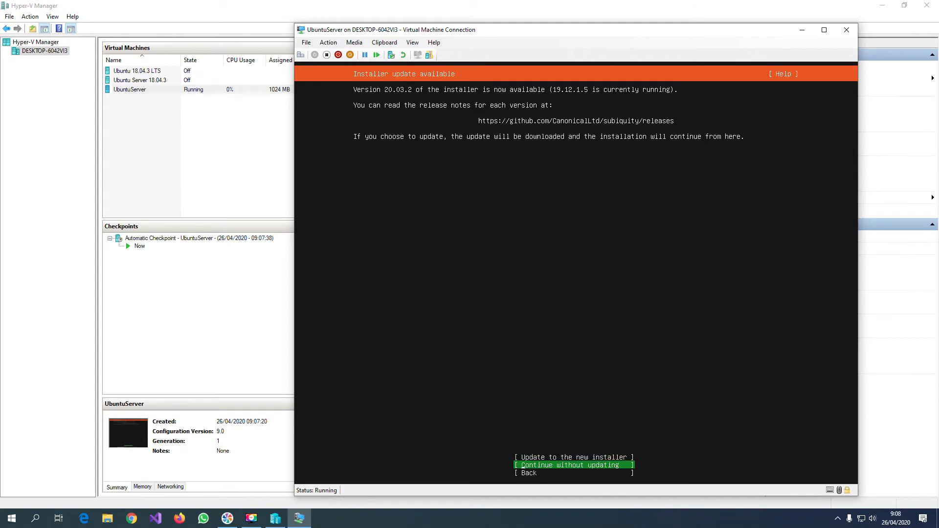
{"action": "key", "text": "Return"}
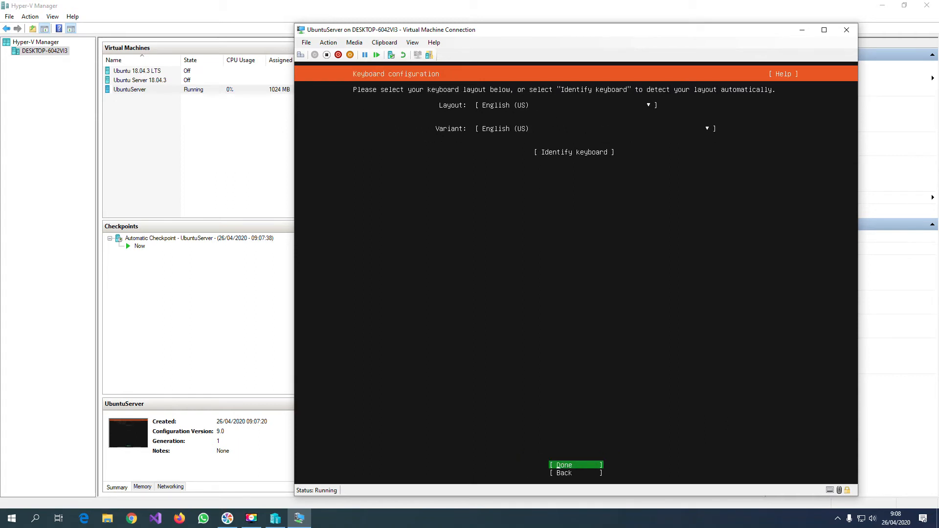
{"action": "key", "text": "Return"}
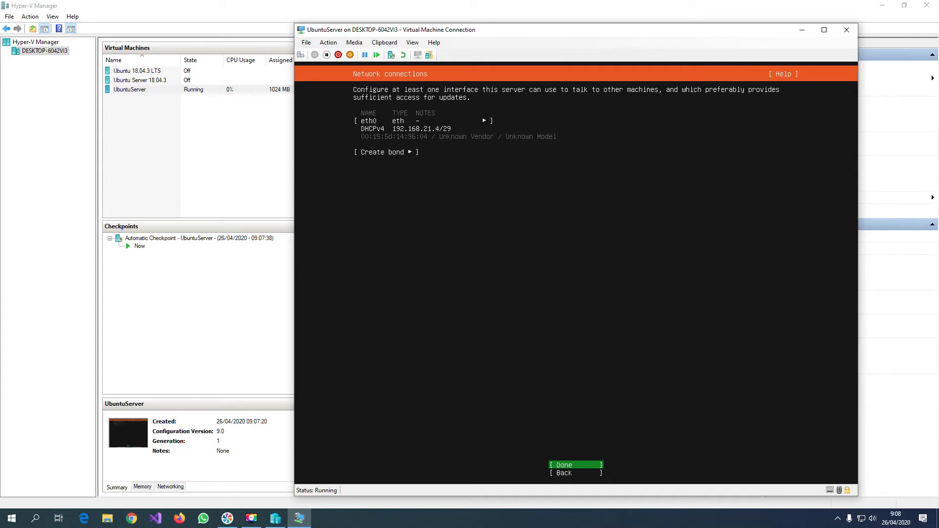
Accept the eth0 network connection, leave the proxy address blank and keep the default Ubuntu archive mirror.
{"action": "key", "text": "Return"}
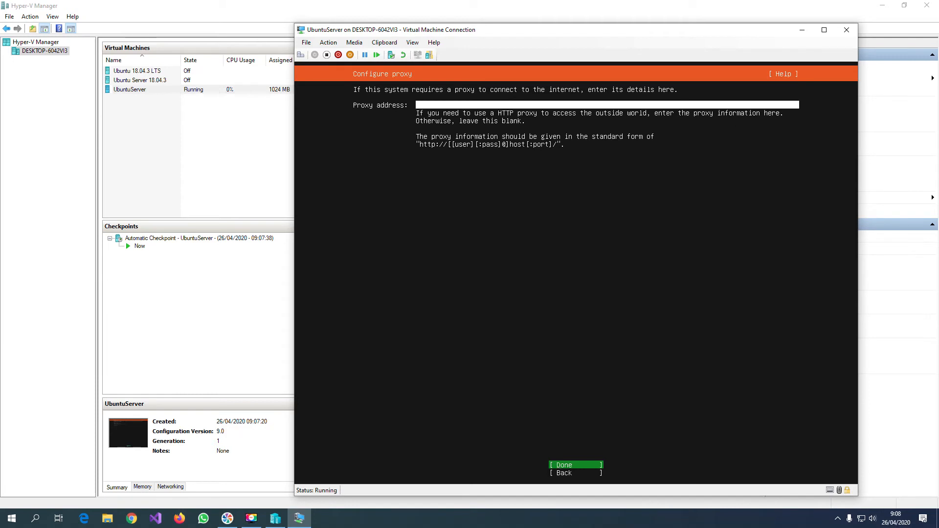
{"action": "key", "text": "Return"}
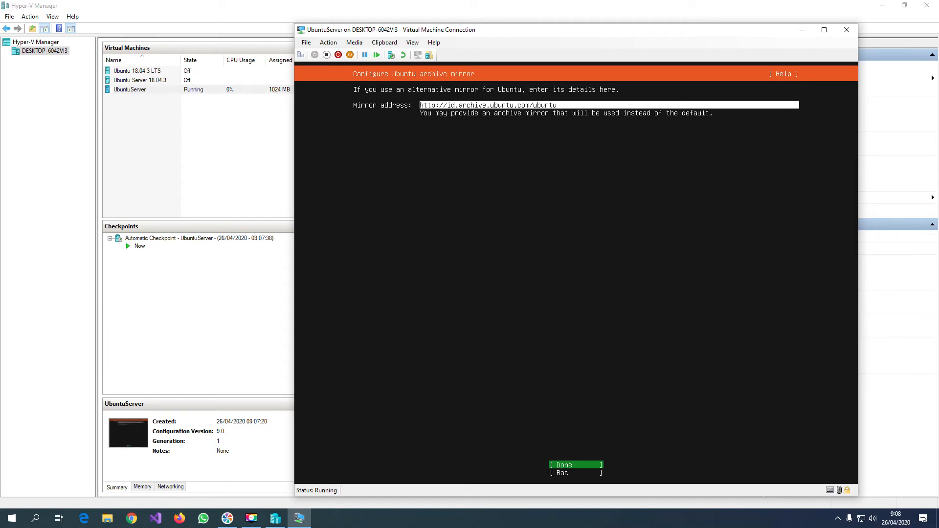
{"action": "key", "text": "Return"}
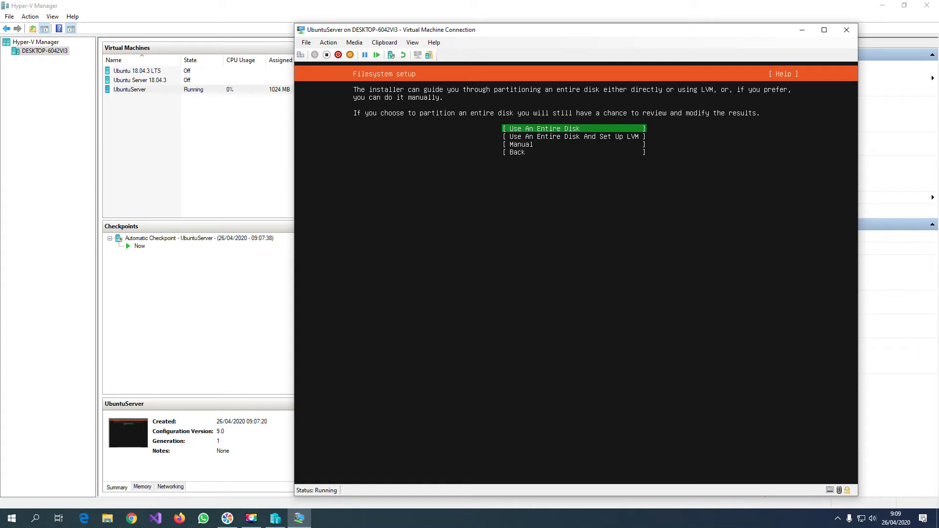
Set the installer to use the entire 12 GB local disk and confirm formatting it to begin the installation.
{"action": "key", "text": "Return"}
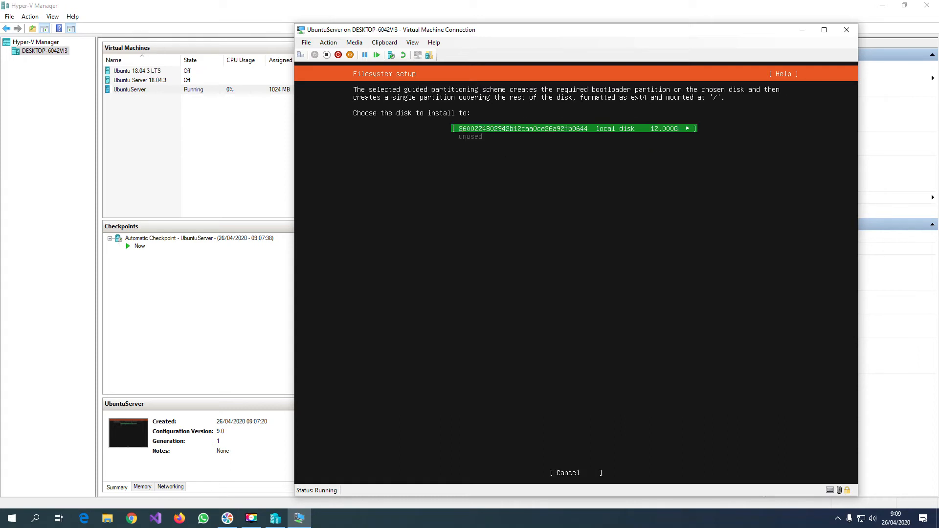
{"action": "key", "text": "Return"}
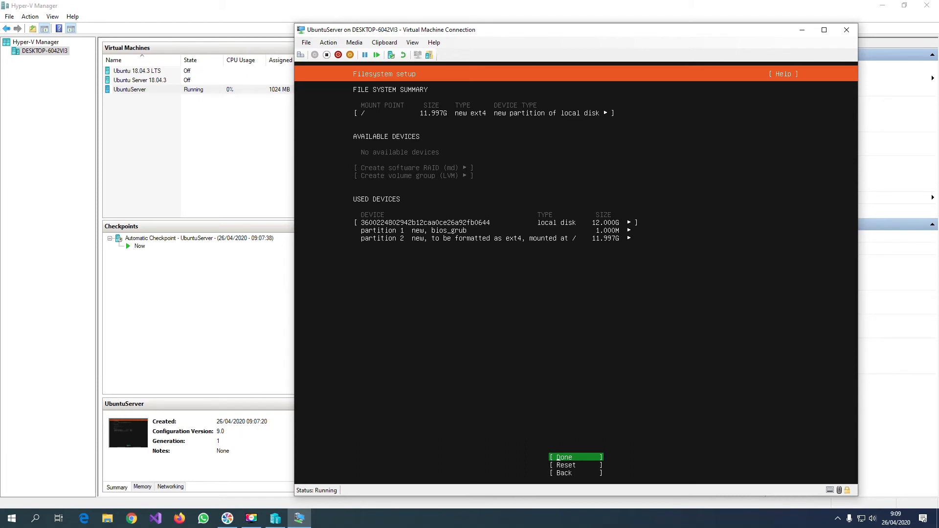
{"action": "key", "text": "Return"}
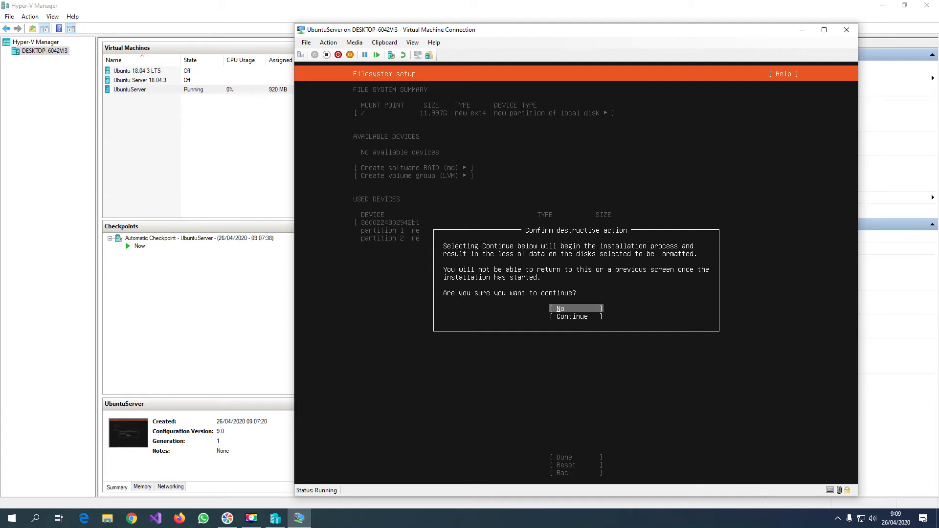
{"action": "key", "text": "Down"}
{"action": "key", "text": "Return"}
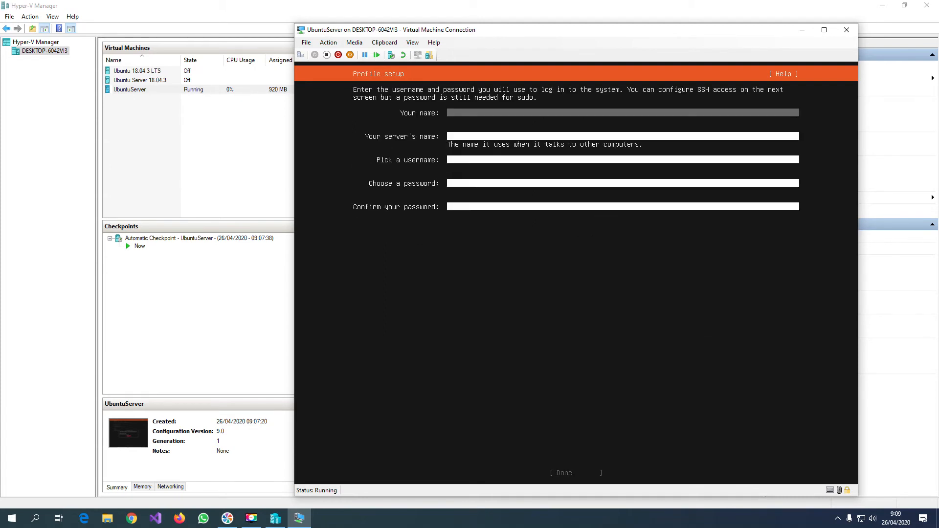
Fill in the profile's full name, server name and username.
{"action": "type", "text": "Hendrawan"}
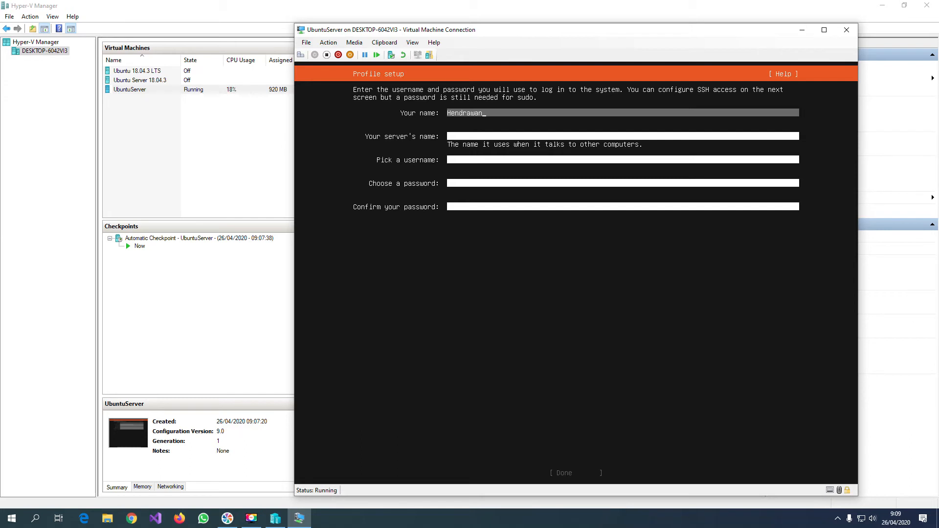
{"action": "key", "text": "Tab"}
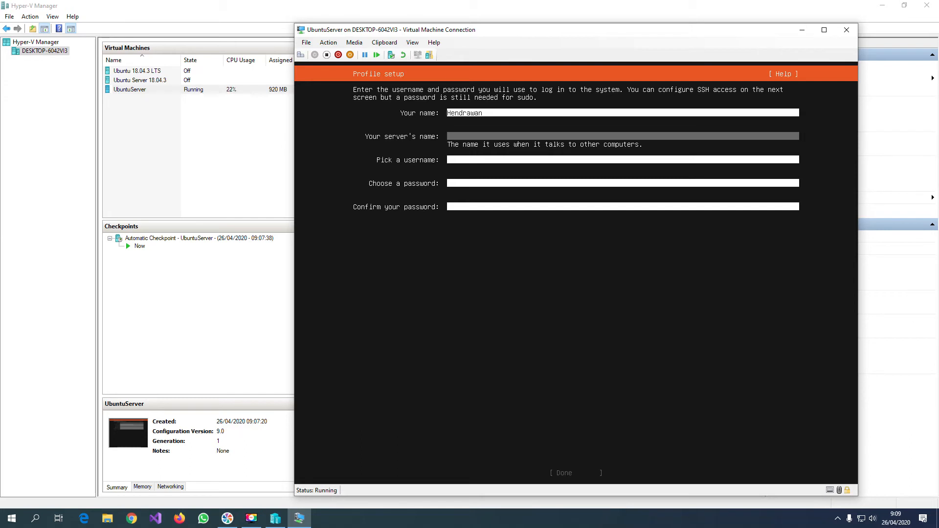
{"action": "type", "text": "hendrawanserver"}
{"action": "key", "text": "Tab"}
{"action": "type", "text": "hendrawan"}
{"action": "key", "text": "Tab"}
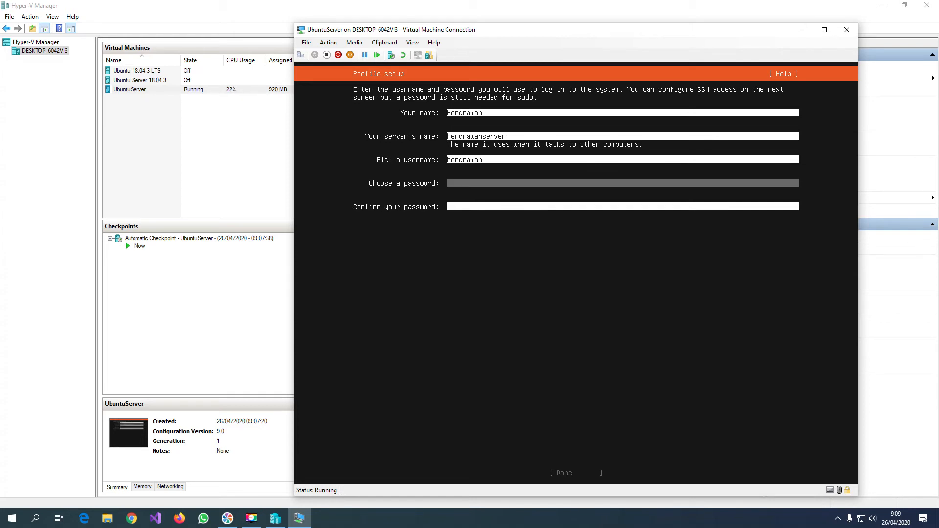
Enter and confirm the account password to complete the profile setup.
{"action": "type", "text": "*******"}
{"action": "key", "text": "Tab"}
{"action": "type", "text": "*****"}
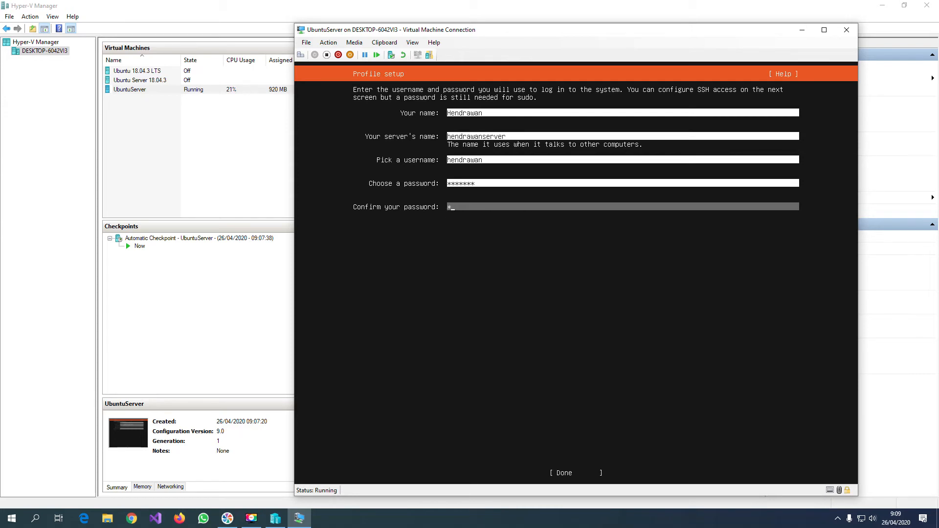
{"action": "key", "text": "Tab"}
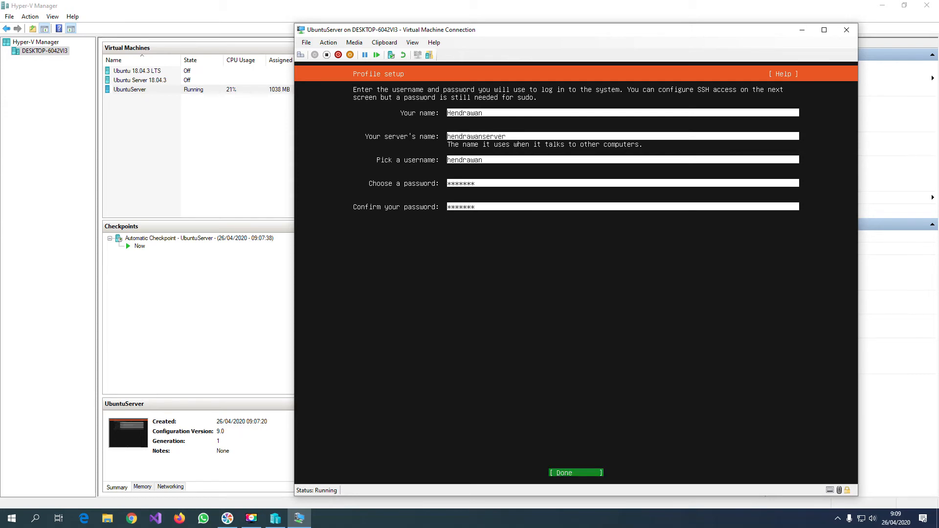
{"action": "key", "text": "Return"}
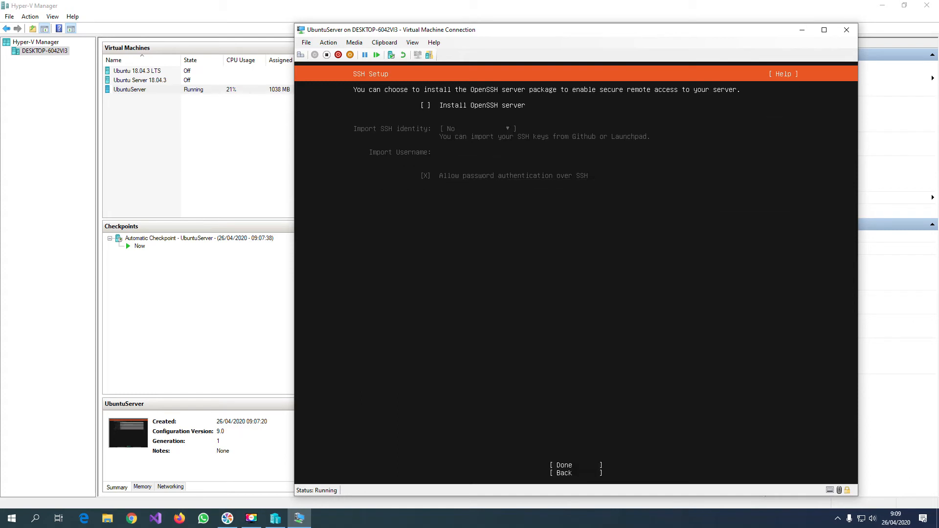
Choose to install the OpenSSH server without importing an SSH identity.
{"action": "key", "text": "space"}
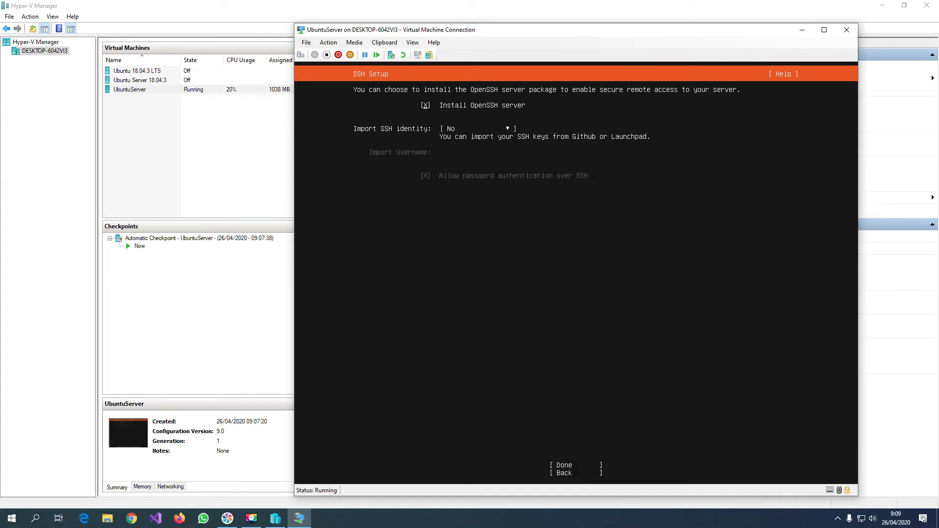
{"action": "key", "text": "Tab"}
{"action": "key", "text": "Tab"}
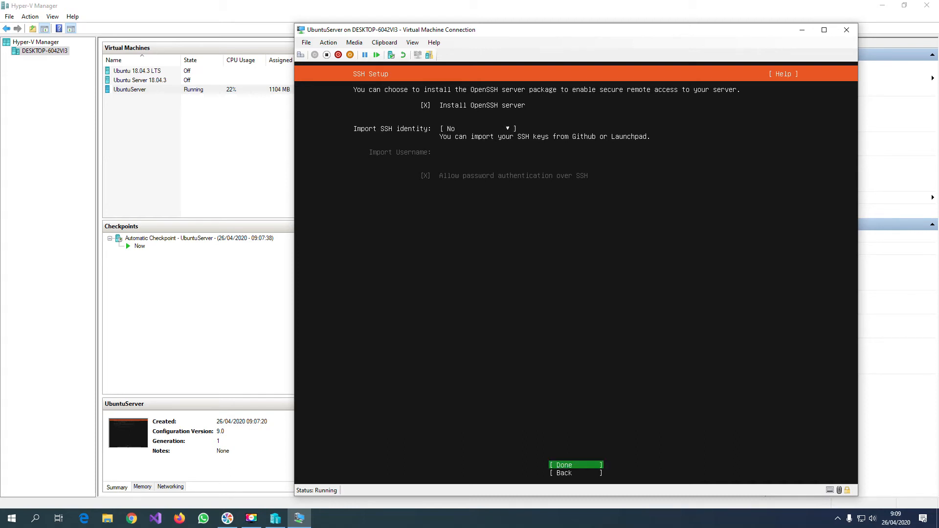
{"action": "key", "text": "Return"}
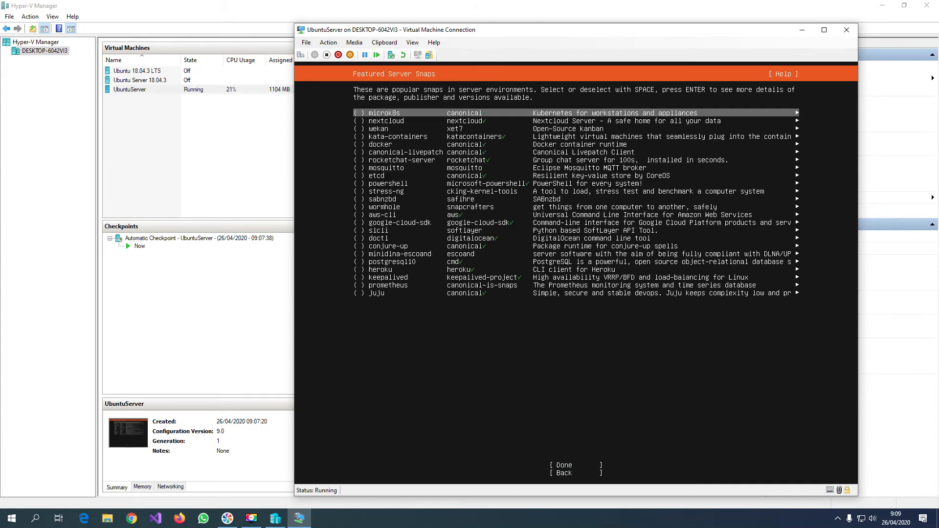
Browse the featured server snaps and continue the installation without selecting any.
{"action": "key", "text": "Down"}
{"action": "key", "text": "Down"}
{"action": "key", "text": "Down"}
{"action": "key", "text": "Down"}
{"action": "key", "text": "Down"}
{"action": "key", "text": "Down"}
{"action": "key", "text": "Down"}
{"action": "key", "text": "Down"}
{"action": "key", "text": "Down"}
{"action": "key", "text": "Down"}
{"action": "key", "text": "Down"}
{"action": "key", "text": "Down"}
{"action": "key", "text": "Down"}
{"action": "key", "text": "Down"}
{"action": "key", "text": "Down"}
{"action": "key", "text": "Down"}
{"action": "key", "text": "Down"}
{"action": "key", "text": "Down"}
{"action": "key", "text": "Down"}
{"action": "key", "text": "Down"}
{"action": "key", "text": "Up"}
{"action": "key", "text": "Up"}
{"action": "key", "text": "Up"}
{"action": "key", "text": "Up"}
{"action": "key", "text": "Up"}
{"action": "key", "text": "Up"}
{"action": "key", "text": "Up"}
{"action": "key", "text": "Up"}
{"action": "key", "text": "Up"}
{"action": "key", "text": "Up"}
{"action": "key", "text": "Up"}
{"action": "key", "text": "Up"}
{"action": "key", "text": "Up"}
{"action": "key", "text": "Up"}
{"action": "key", "text": "Up"}
{"action": "key", "text": "Up"}
{"action": "key", "text": "Up"}
{"action": "key", "text": "Up"}
{"action": "key", "text": "Up"}
{"action": "key", "text": "Up"}
{"action": "key", "text": "Up"}
{"action": "key", "text": "Up"}
{"action": "key", "text": "Down"}
{"action": "key", "text": "Down"}
{"action": "key", "text": "Down"}
{"action": "key", "text": "Down"}
{"action": "key", "text": "Down"}
{"action": "key", "text": "Down"}
{"action": "key", "text": "Down"}
{"action": "key", "text": "Down"}
{"action": "key", "text": "Down"}
{"action": "key", "text": "Down"}
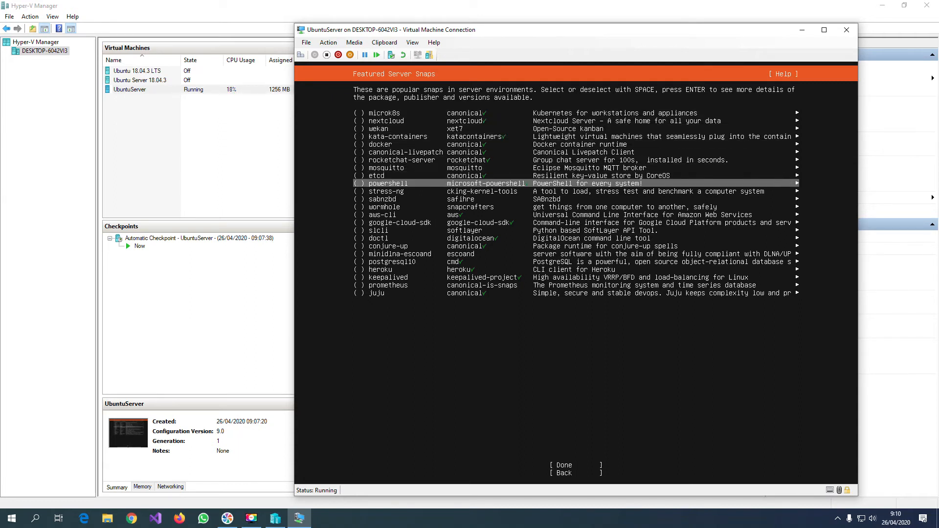
{"action": "key", "text": "Down"}
{"action": "key", "text": "Tab"}
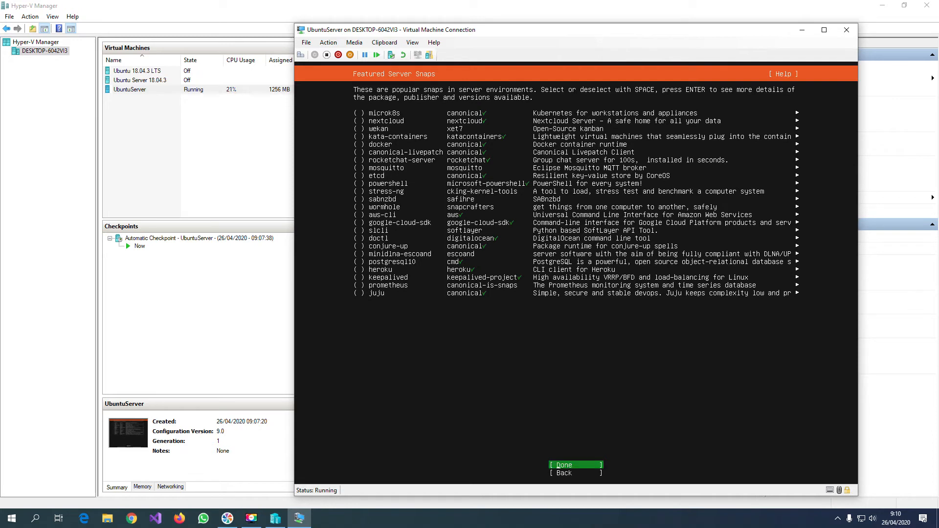
{"action": "key", "text": "Return"}
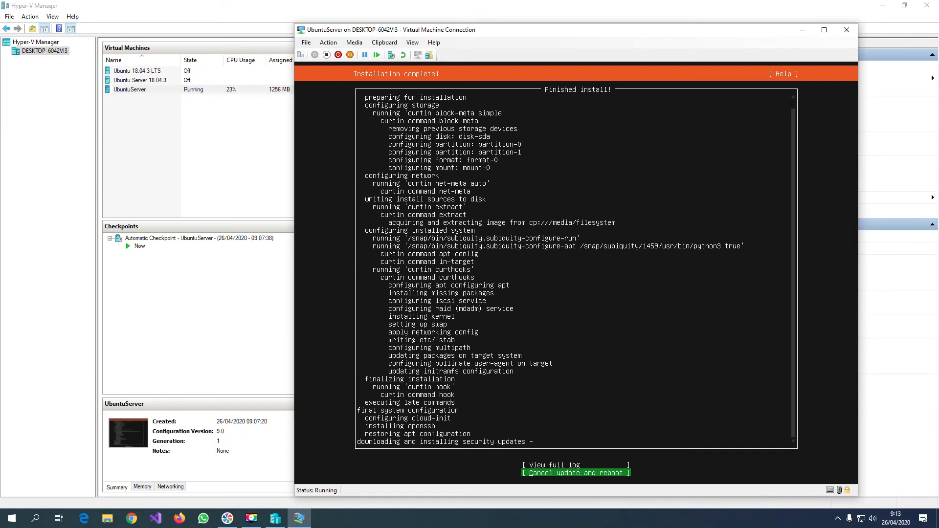
Reboot from the finished installer, continue past the installation medium removal and bring up the server's login prompt.
{"action": "key", "text": "Return"}
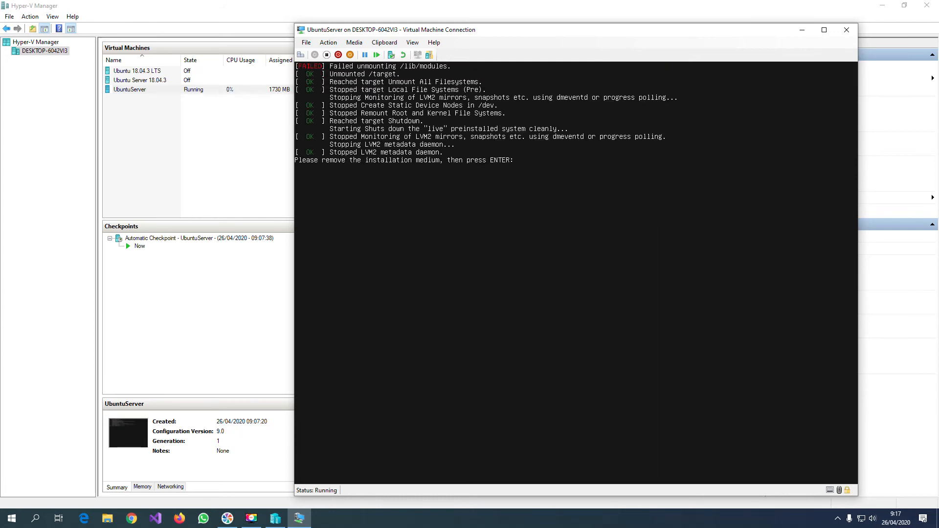
{"action": "key", "text": "Return"}
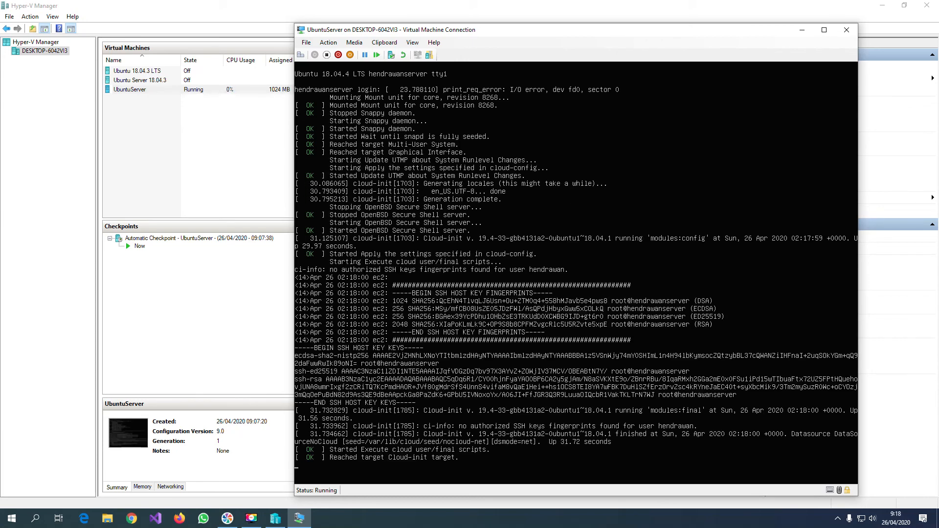
{"action": "key", "text": "Return"}
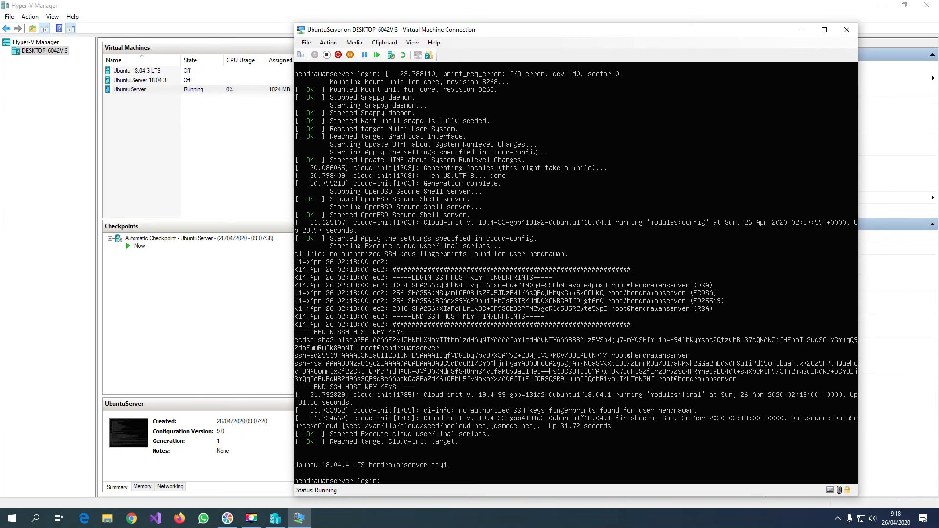
Log in to the server console with the account's username and password.
{"action": "type", "text": "hendrawan"}
{"action": "key", "text": "Return"}
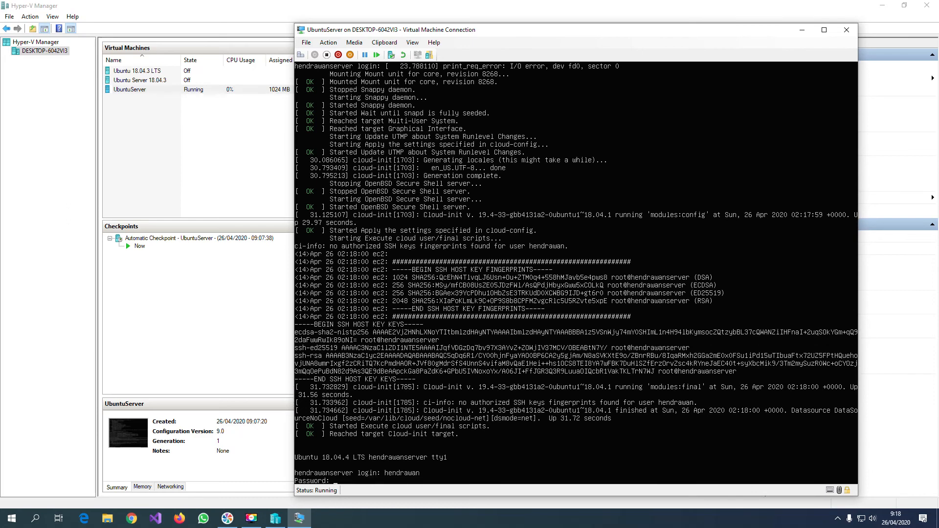
{"action": "key", "text": "Return"}
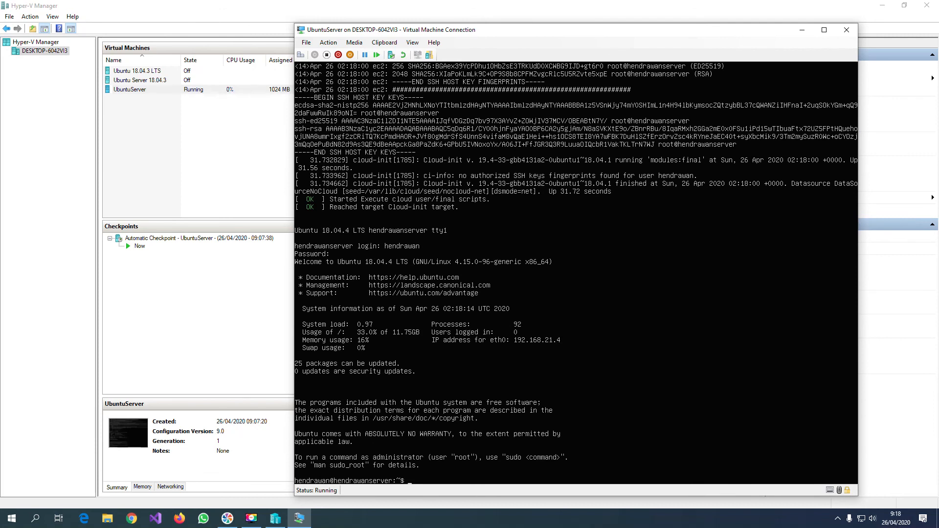
Try to refresh the package lists with apt-get update.
{"action": "type", "text": "apt-get update"}
{"action": "key", "text": "Return"}
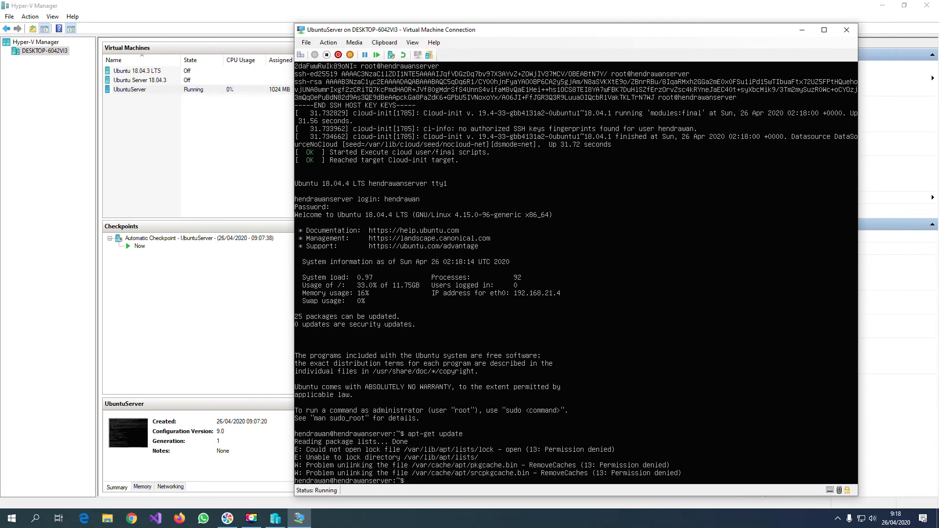
Run sudo apt-get update and enter the account password to refresh the package lists.
{"action": "key", "text": "Up"}
{"action": "key", "text": "Home"}
{"action": "type", "text": "sudo"}
{"action": "key", "text": "Return"}
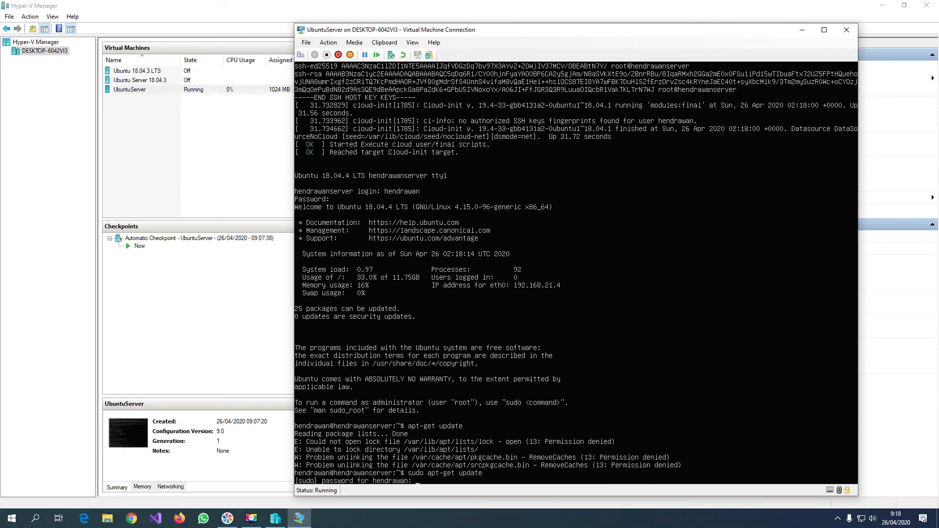
{"action": "key", "text": "Return"}
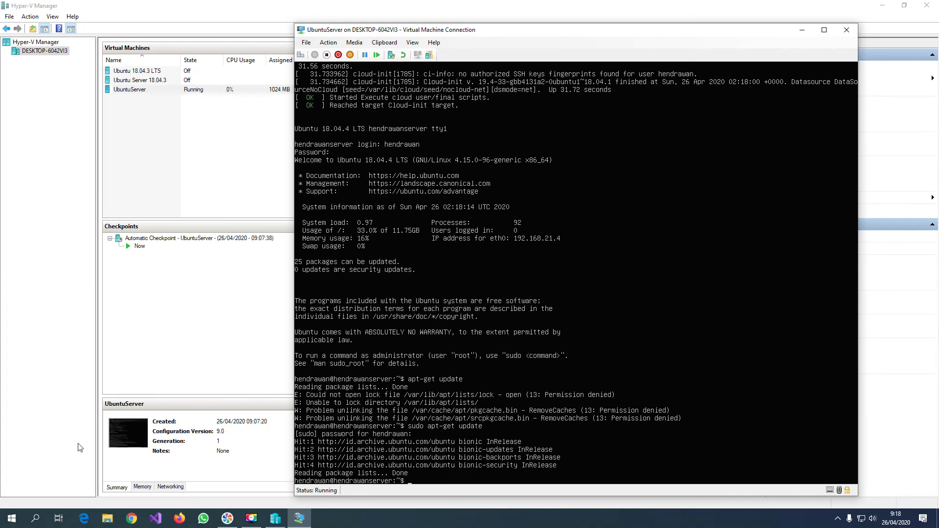
Switch to PuTTY, open an SSH connection to 192.168.21.4 on port 22 and accept the server's host key.
{"action": "left_click", "coordinate": [38, 519]}
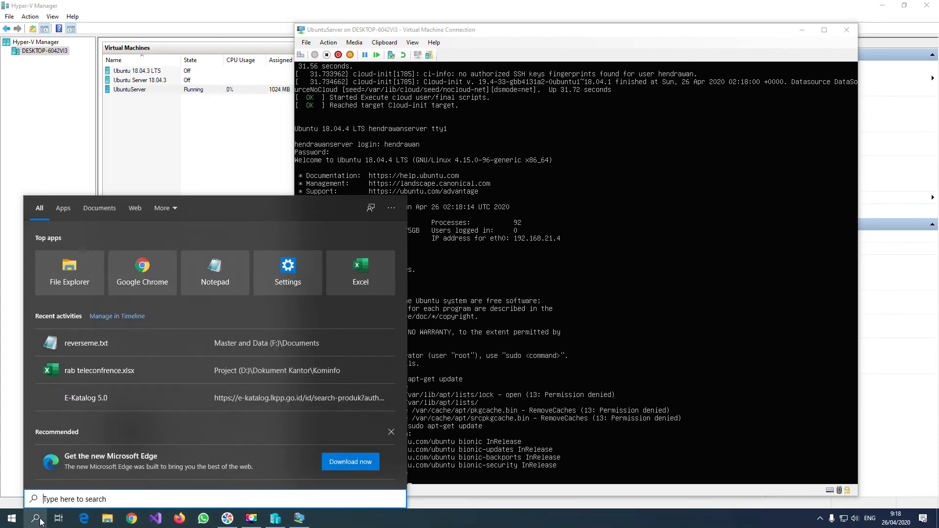
{"action": "type", "text": "putty"}
{"action": "key", "text": "Return"}
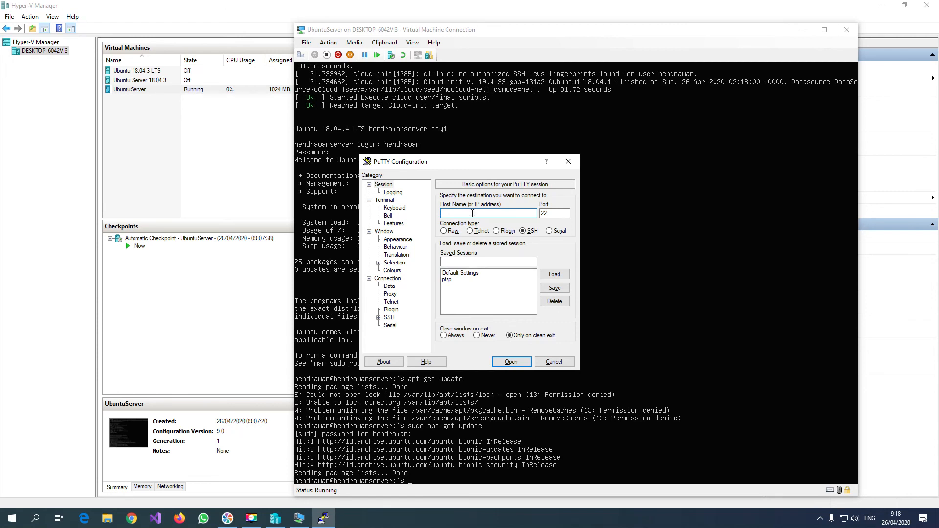
{"action": "type", "text": "192.168.21.4"}
{"action": "key", "text": "Return"}
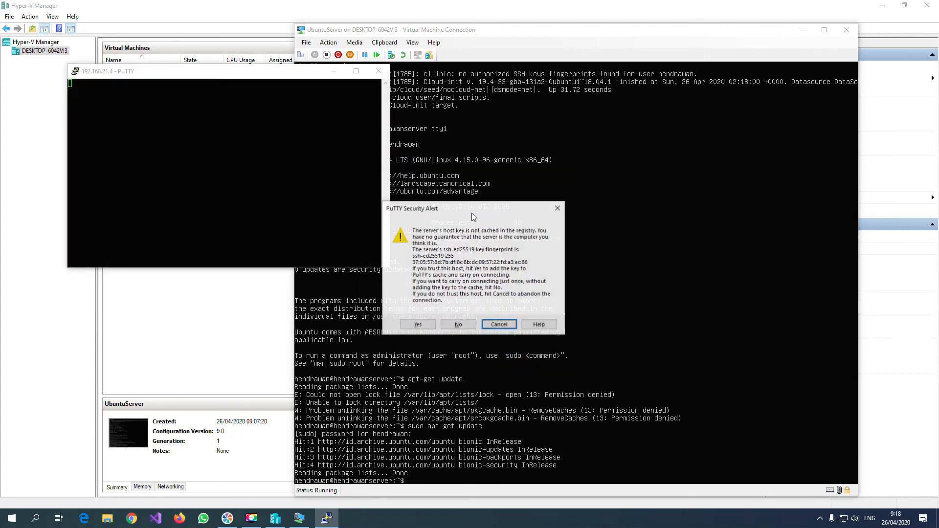
{"action": "left_click", "coordinate": [419, 326]}
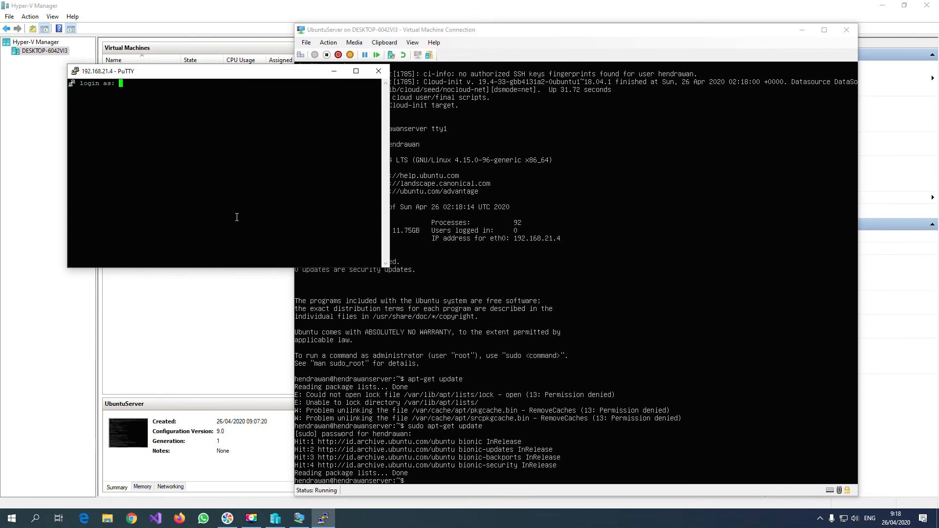
Log in to the SSH session with the account's username and password.
{"action": "type", "text": "hendrawan"}
{"action": "key", "text": "Return"}
Run uname in the SSH session and list the available commands beginning with py, highlighting python3.6.
{"action": "key", "text": "Return"}
{"action": "type", "text": "uname"}
{"action": "key", "text": "Return"}
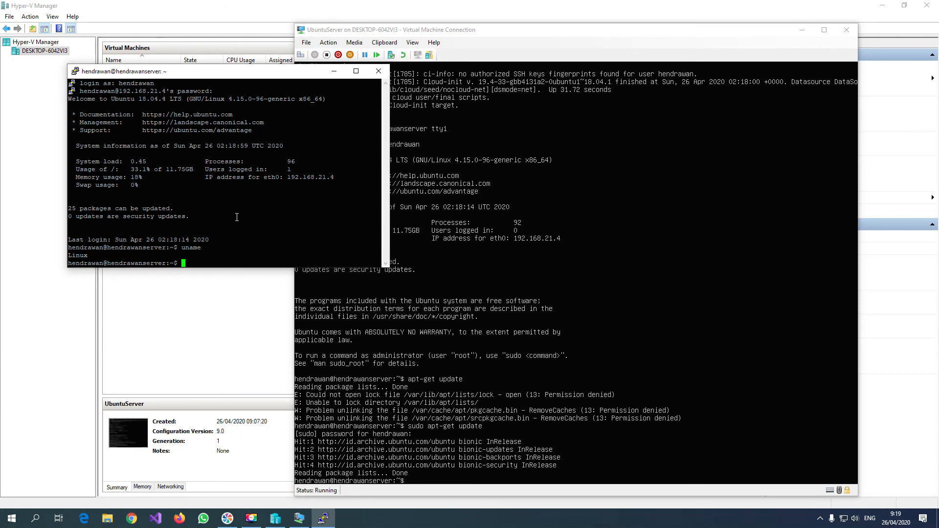
{"action": "type", "text": "py"}
{"action": "key", "text": "Tab"}
{"action": "key", "text": "Tab"}
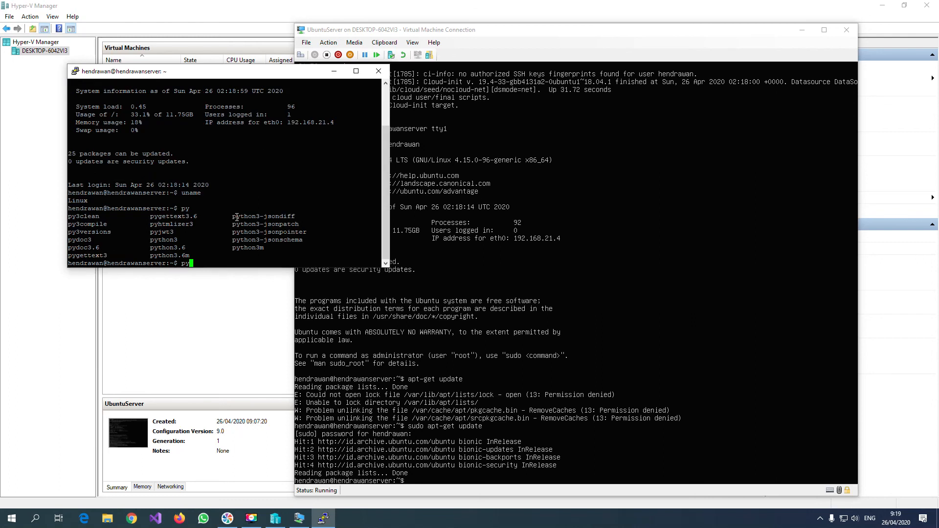
{"action": "left_click_drag", "start_coordinate": [188, 247], "coordinate": [151, 248]}
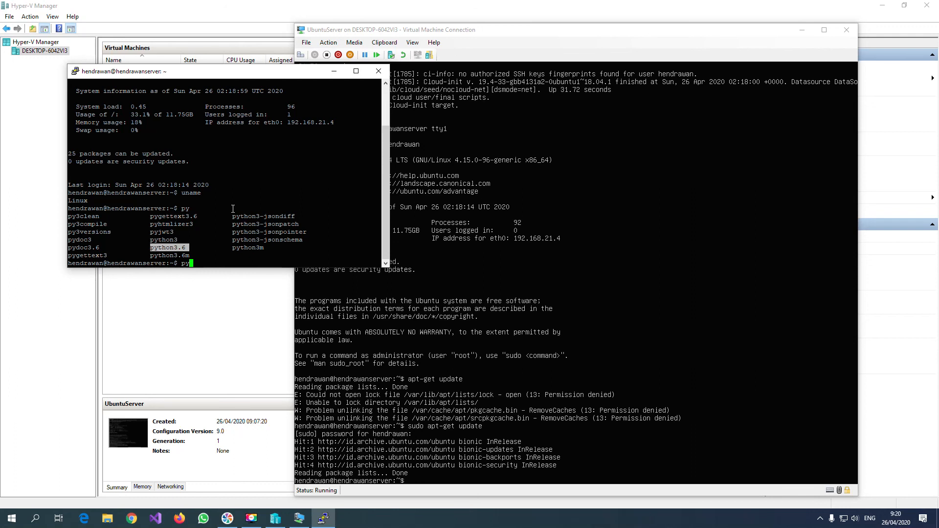